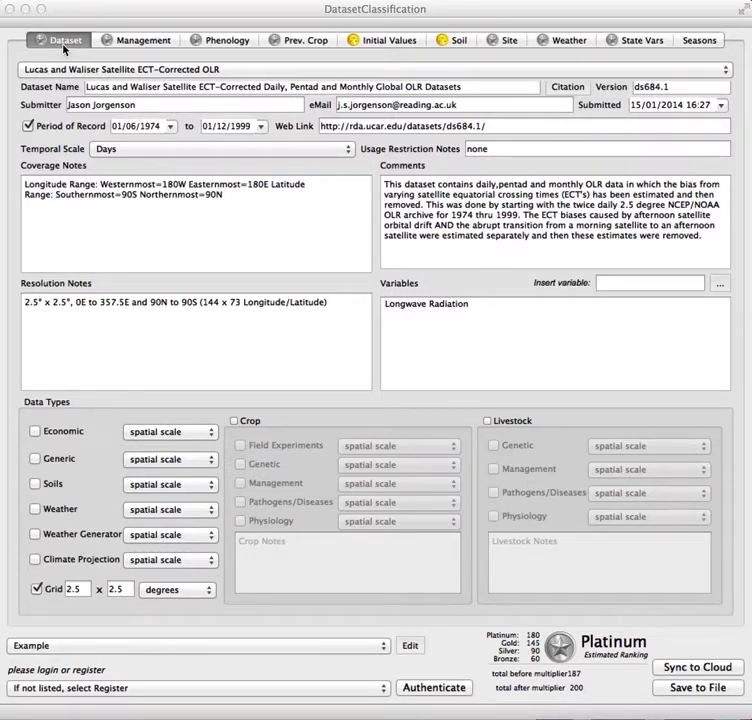
Look through the Management, Phenology and Prev. Crop sections and return to the Dataset details.
click(170, 43)
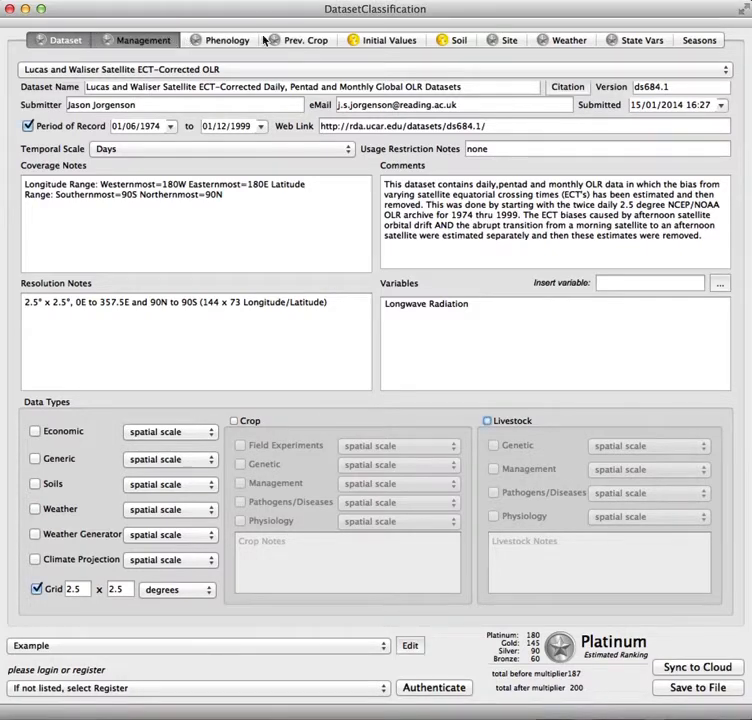
click(230, 40)
click(168, 44)
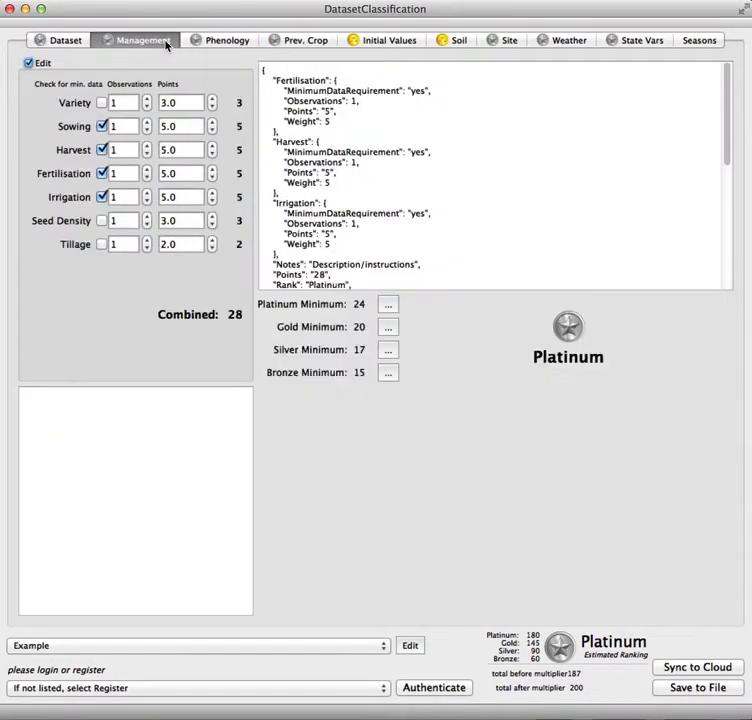
click(64, 45)
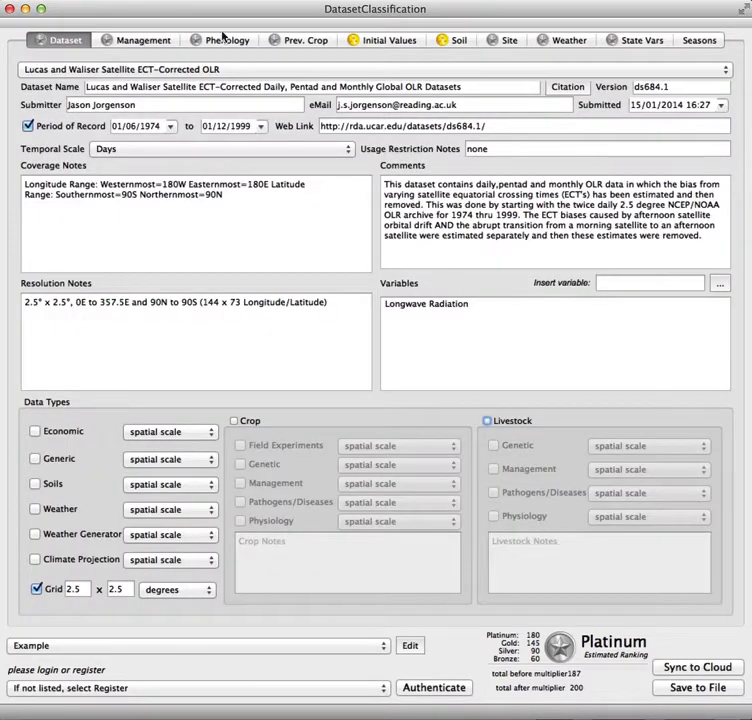
click(306, 41)
click(70, 42)
Inspect the start and end date calendars of the period of record and the dataset's web link.
click(170, 126)
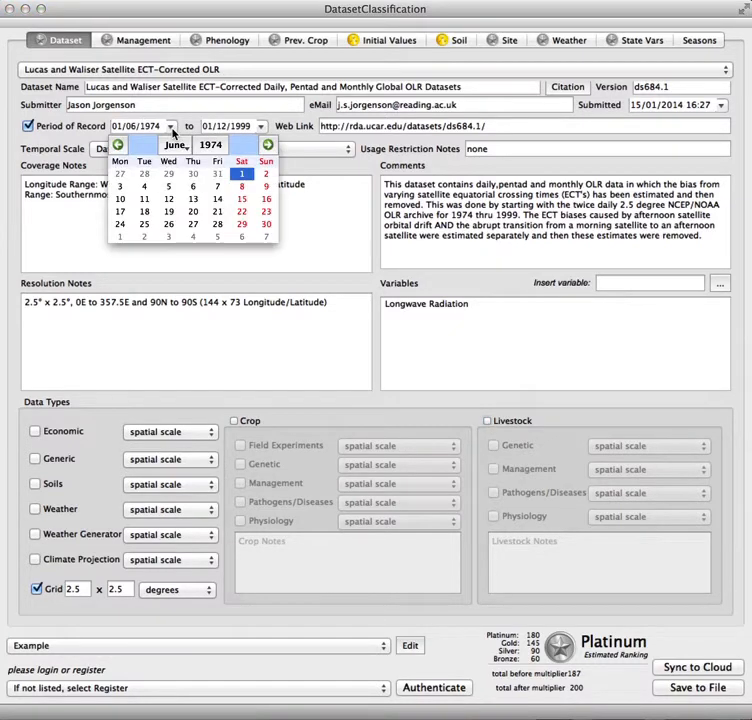
click(170, 126)
click(261, 127)
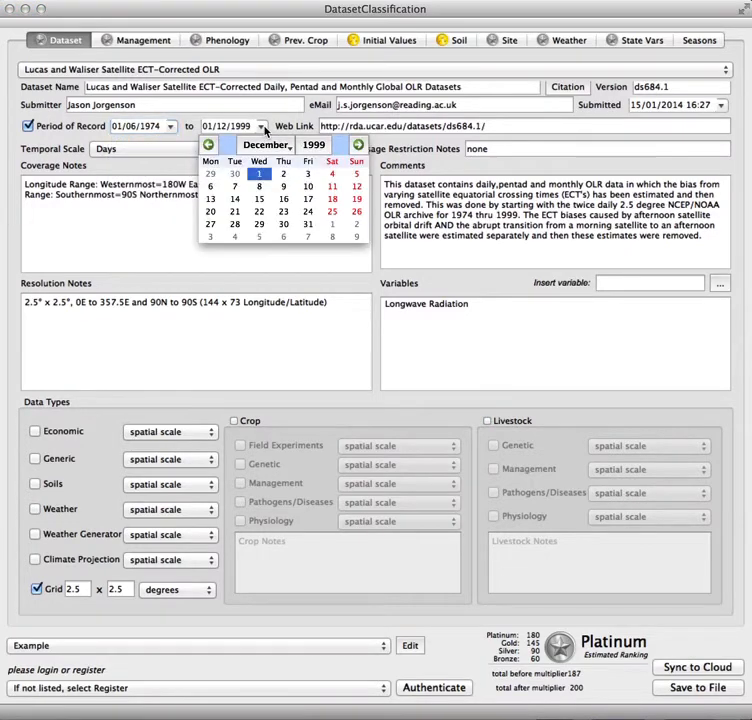
click(262, 128)
click(150, 126)
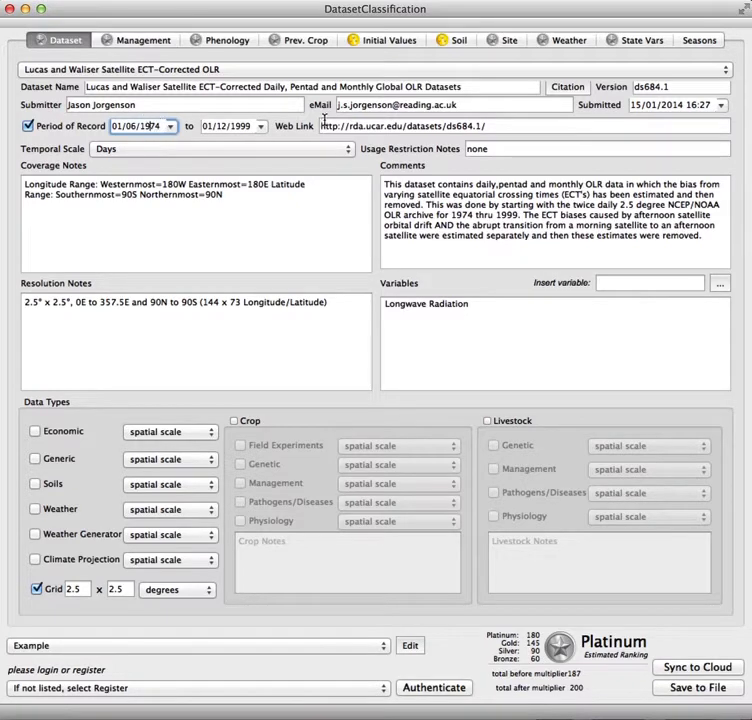
click(386, 125)
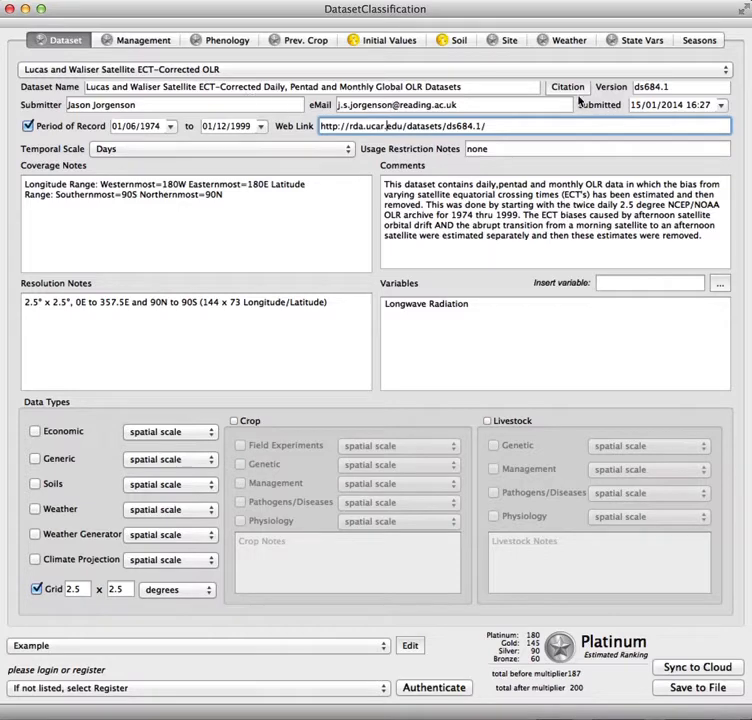
Check the submission date selector and view the dataset's citation.
click(721, 105)
click(723, 107)
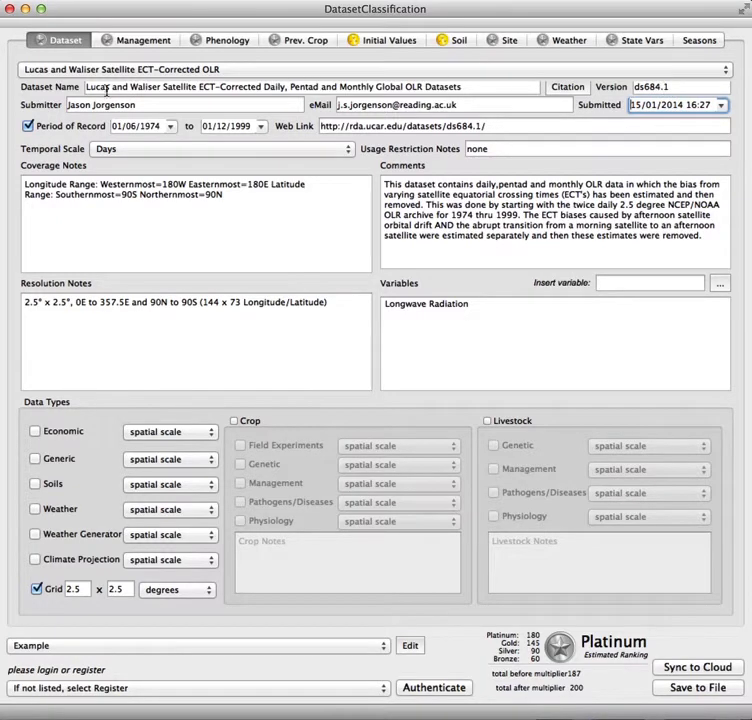
click(576, 91)
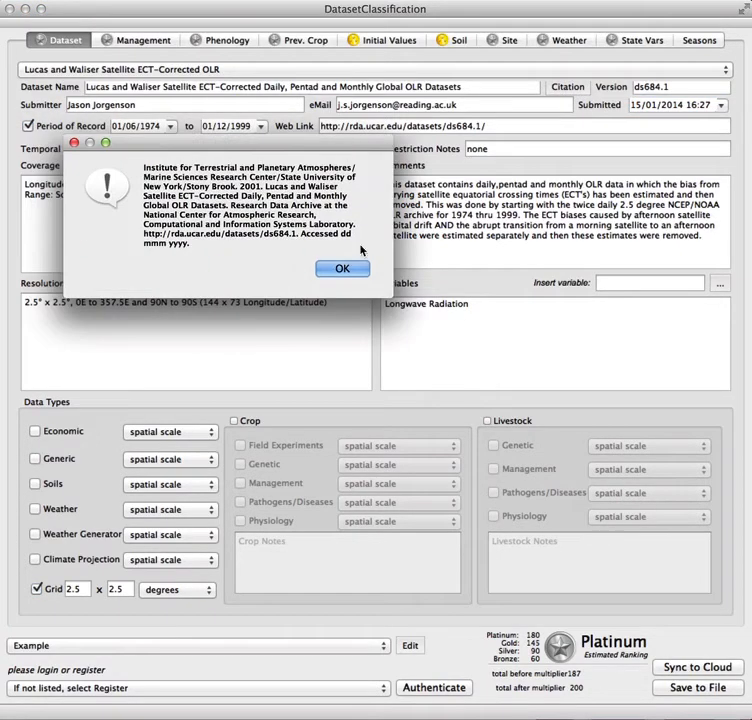
click(339, 267)
Review the available predefined datasets and the temporal scale options, keeping the current selections.
click(506, 72)
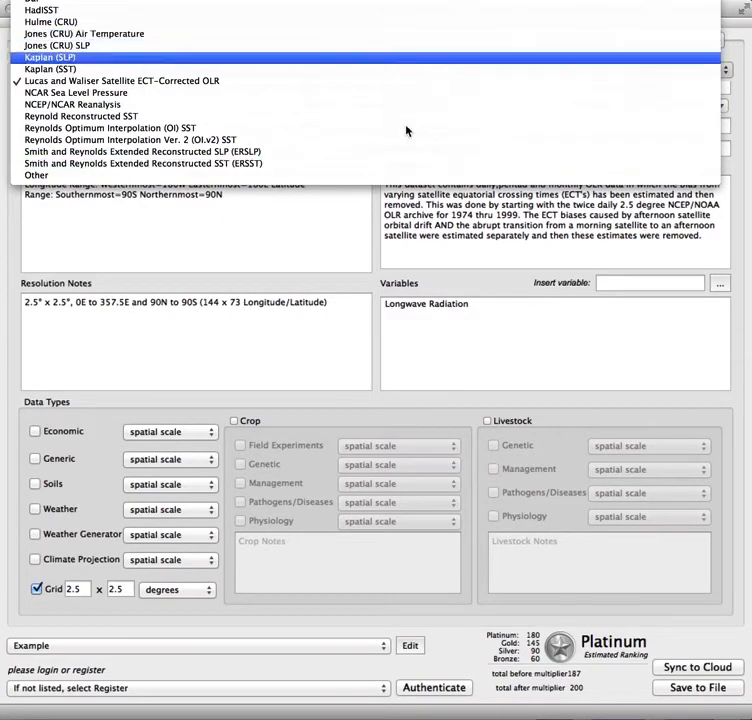
click(15, 219)
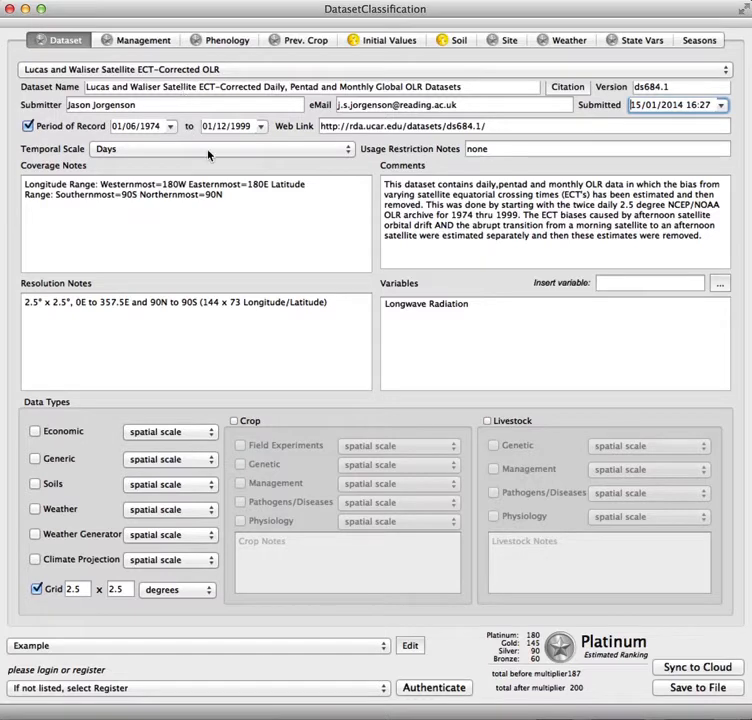
click(125, 152)
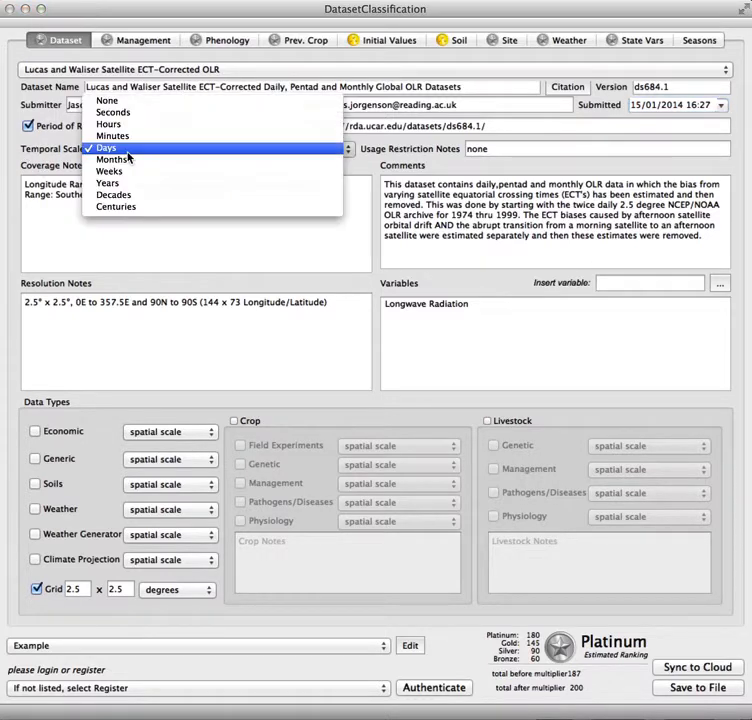
click(53, 155)
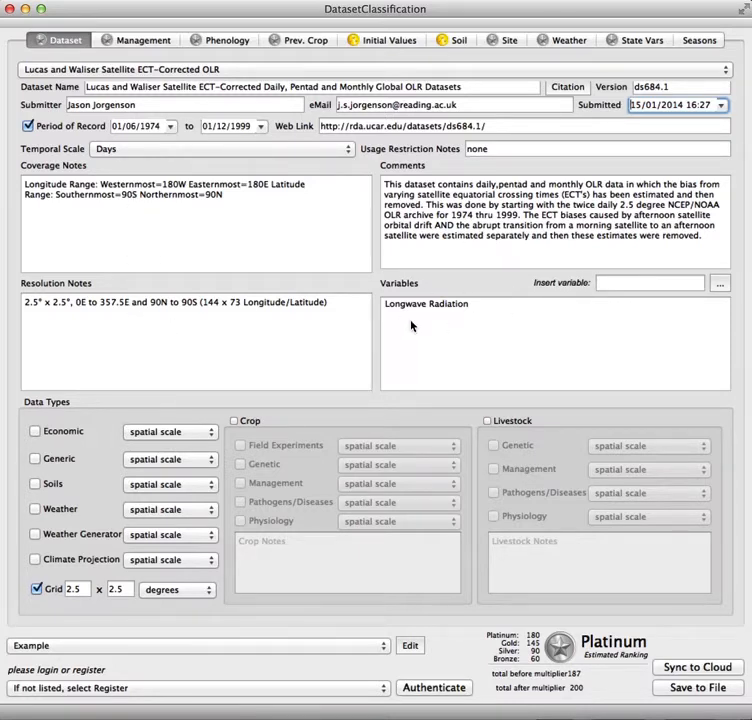
Add a variable named "new Variable" to the dataset's variables.
click(634, 284)
text(n)
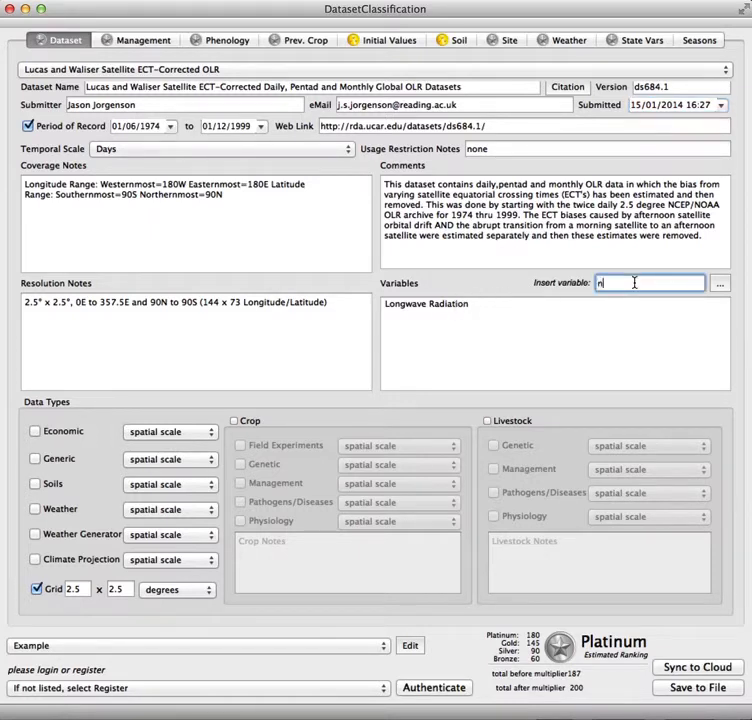
text(ew Variable)
click(719, 285)
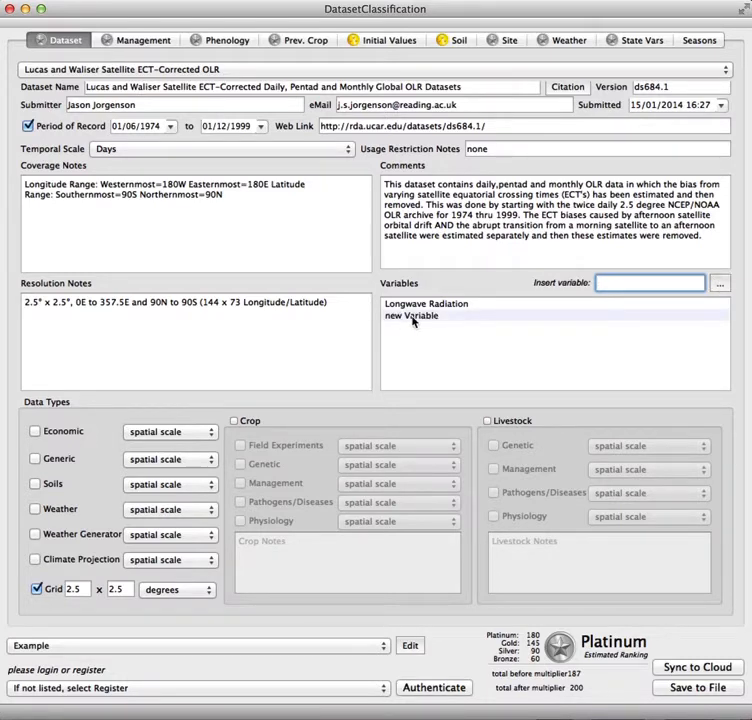
Enable the Economic data type with the spatial scale Rural Community.
click(70, 431)
click(204, 438)
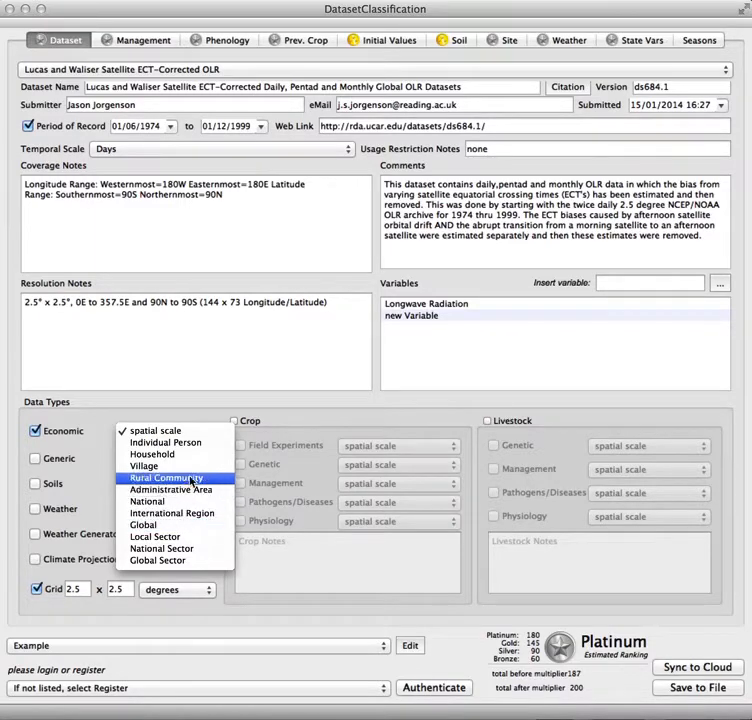
click(192, 481)
Enable the Crop data types and include Genetic data at the Organ spatial scale.
click(250, 421)
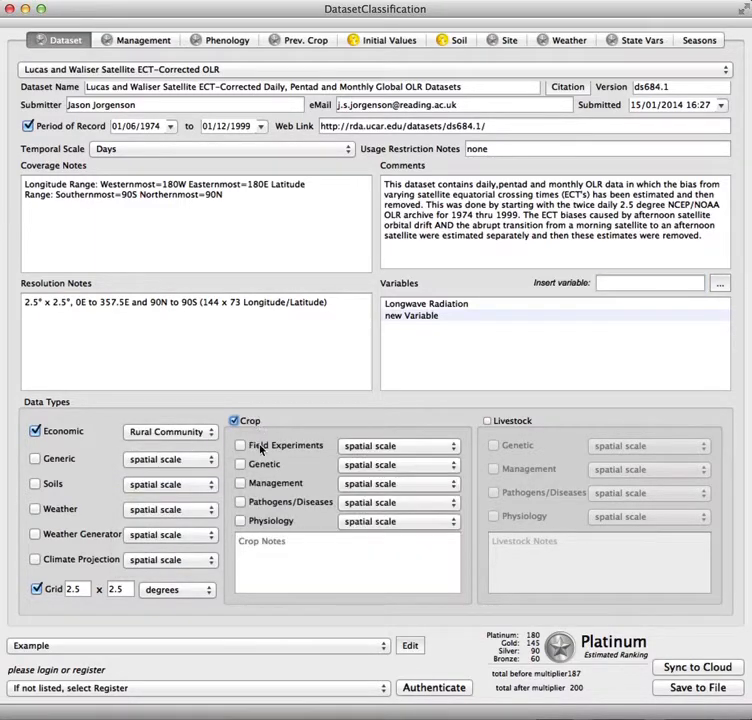
click(266, 468)
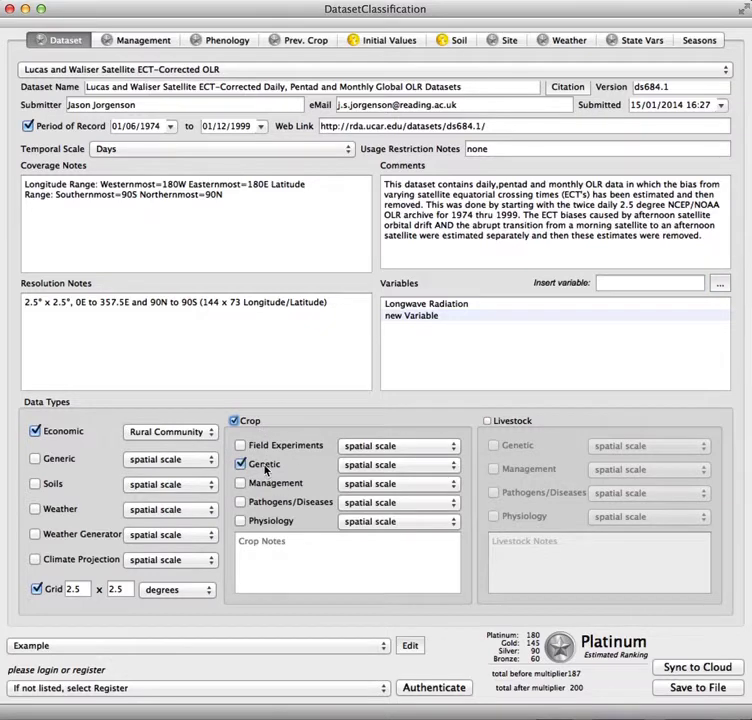
click(418, 466)
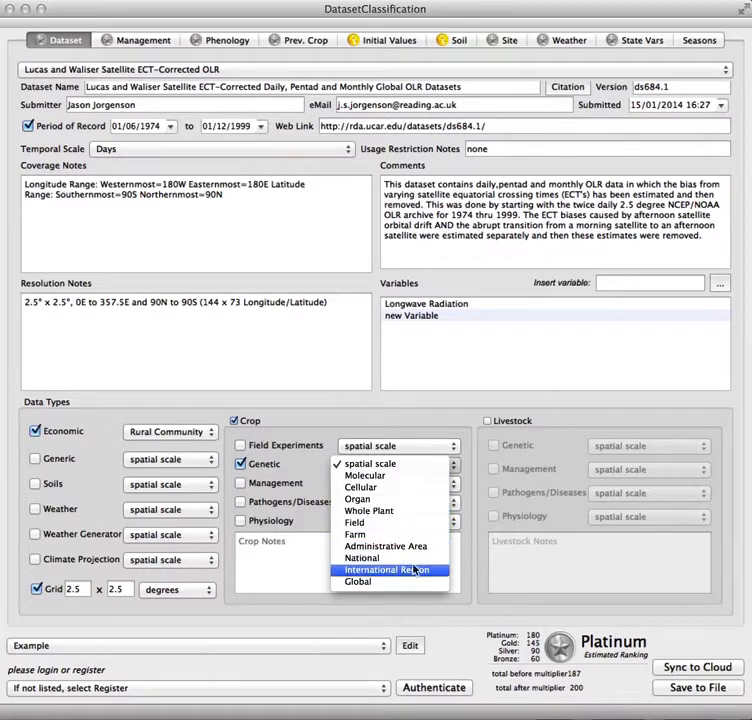
click(386, 499)
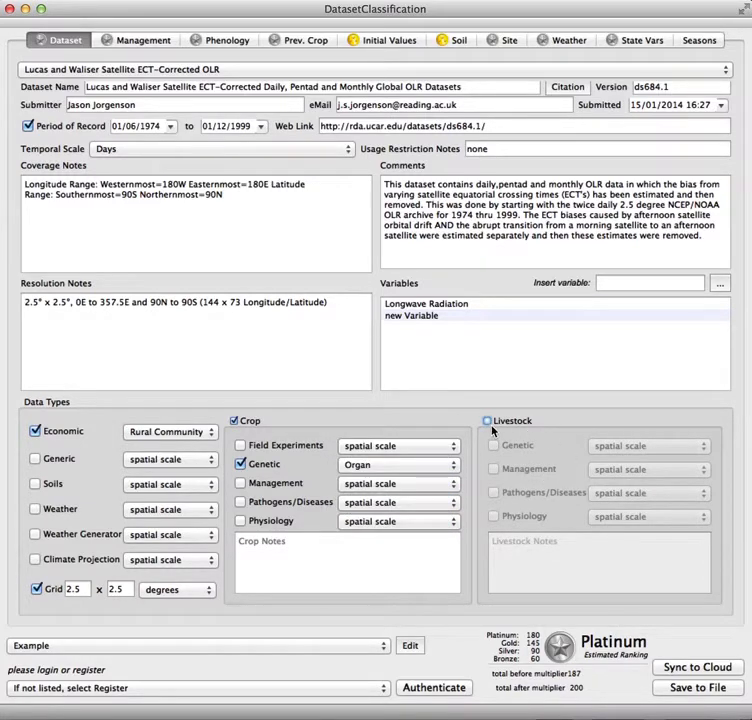
Enable the Livestock data types and include Genetic data at the Herd spatial scale.
click(489, 423)
click(493, 445)
click(689, 452)
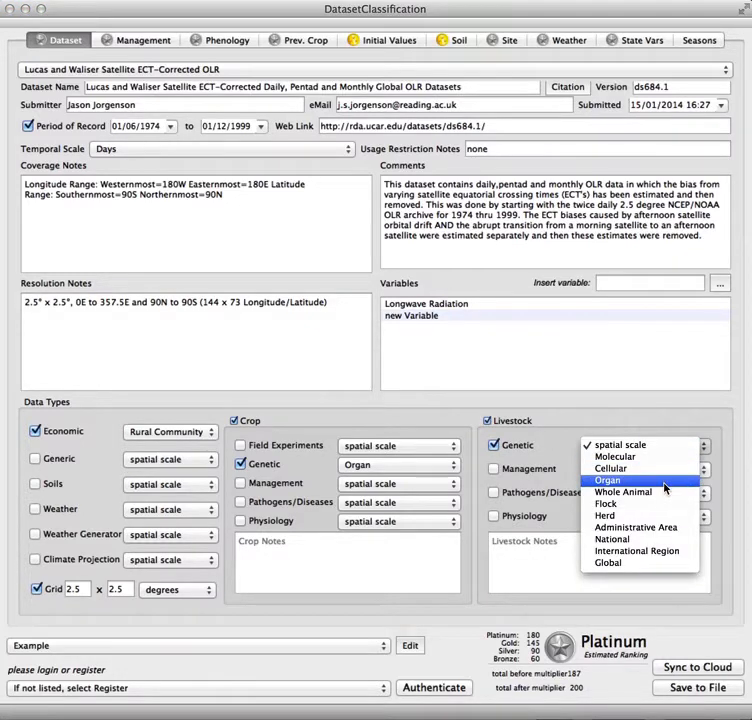
click(649, 516)
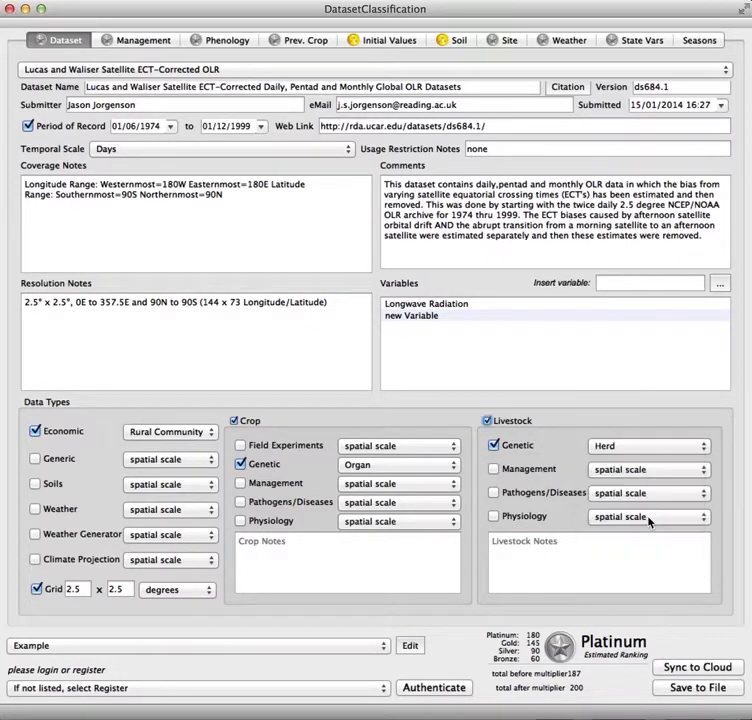
Choose the already registered user for login and check the list of saved datasets, keeping Example selected.
click(361, 559)
click(310, 692)
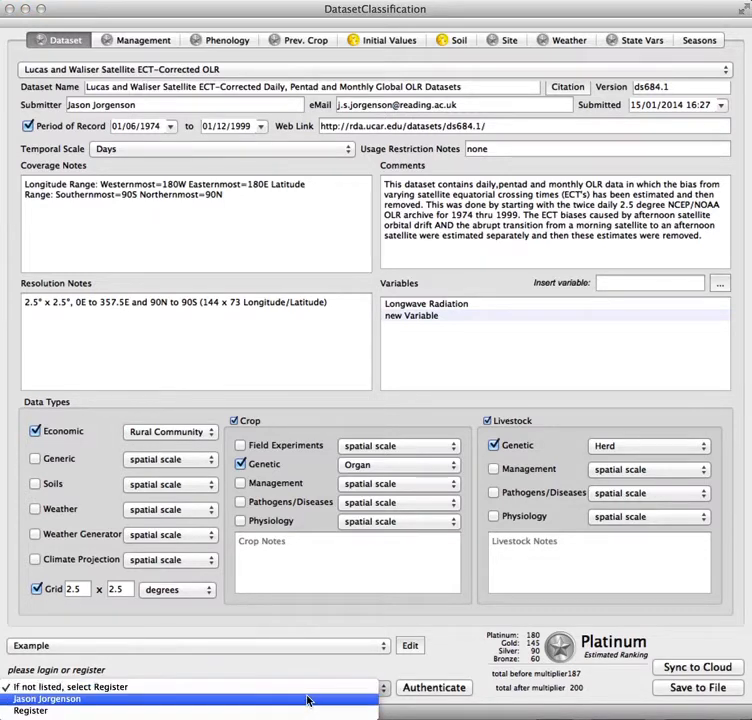
click(308, 700)
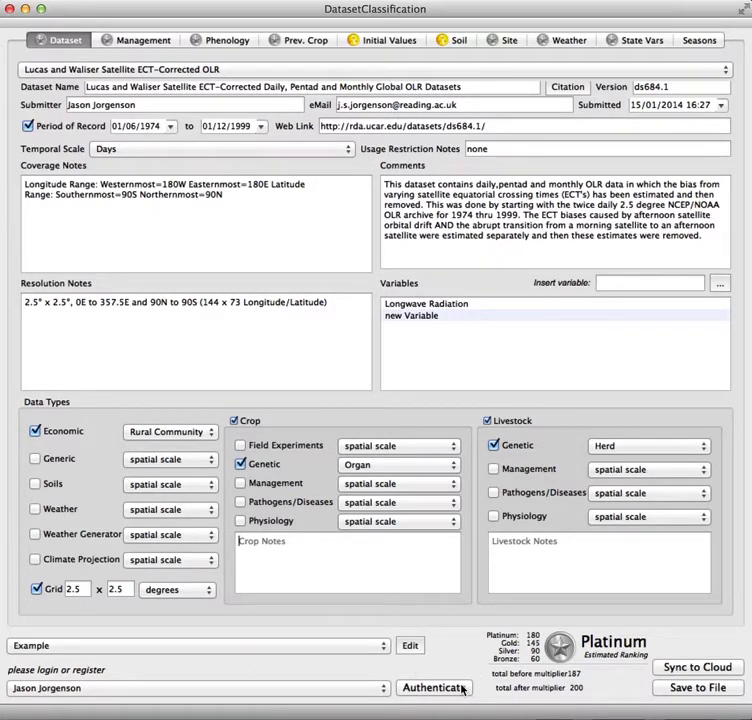
click(107, 650)
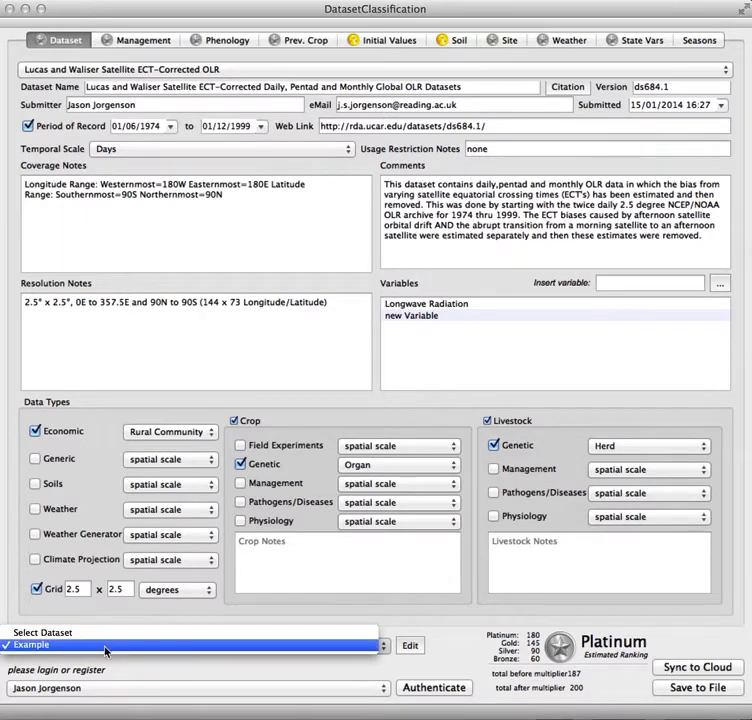
click(115, 673)
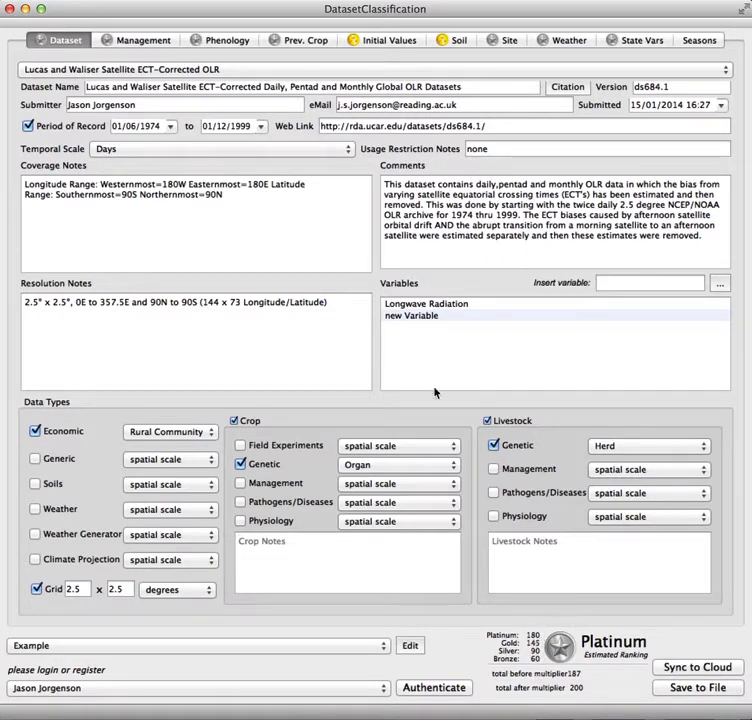
Try raising the Variety observations to 2 in the Management data and return them to 1.
click(163, 43)
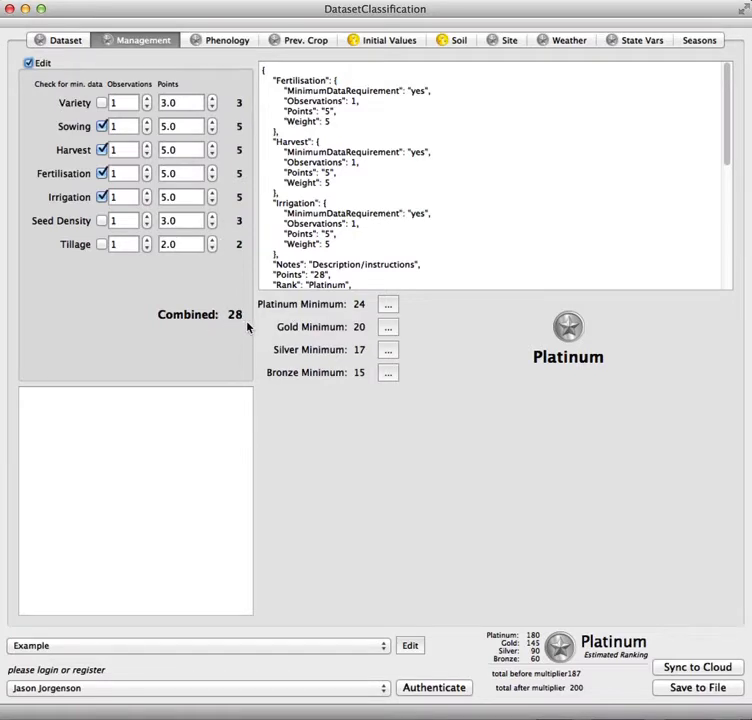
double_click(124, 102)
text(2)
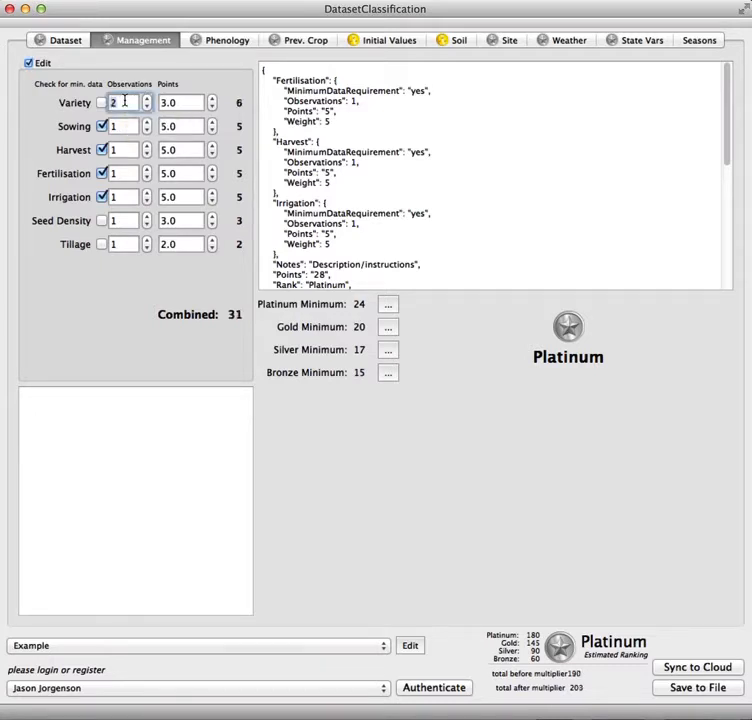
scroll(124, 101, down, 1)
scroll(124, 101, up, 1)
scroll(124, 102, down, 1)
scroll(124, 102, up, 1)
scroll(124, 102, down, 1)
scroll(124, 102, up, 1)
scroll(124, 102, down, 1)
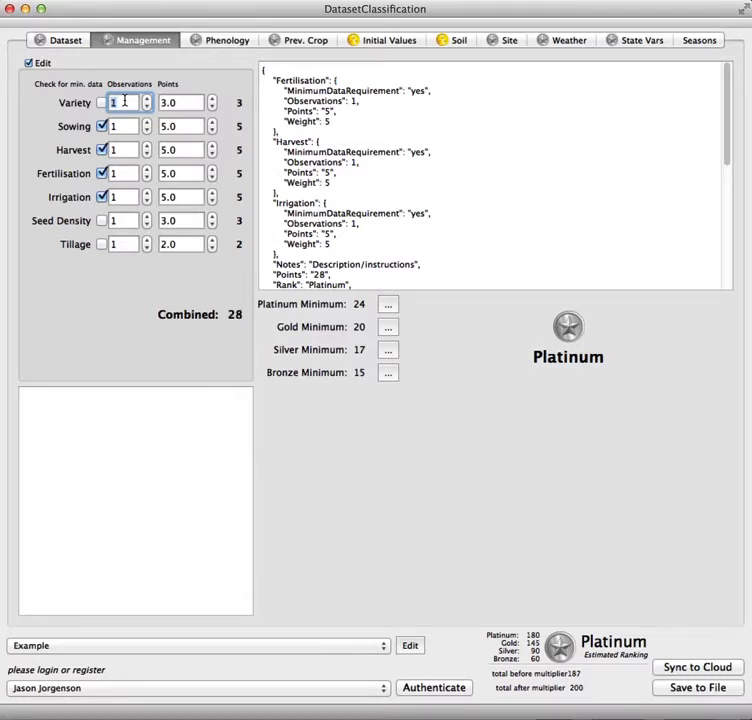
click(239, 104)
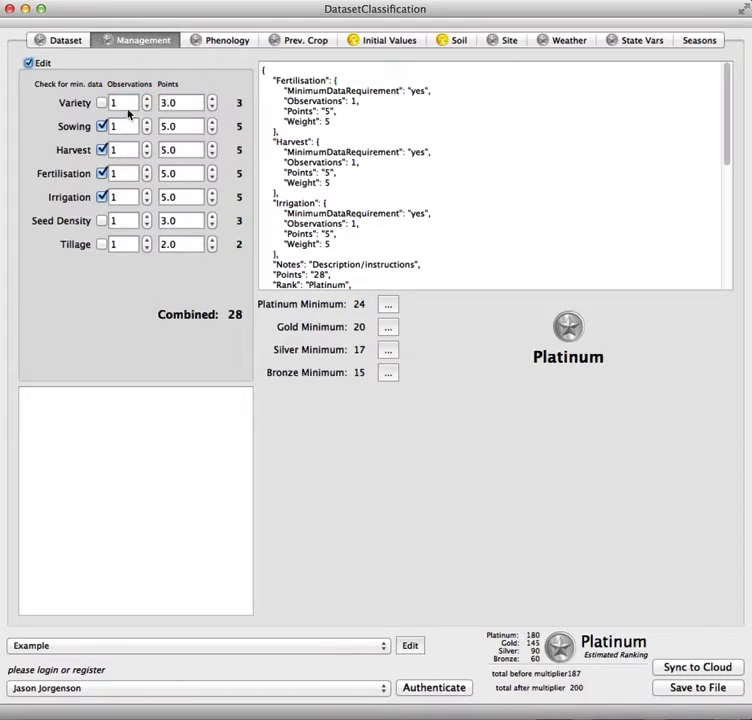
scroll(129, 104, up, 1)
scroll(129, 104, down, 1)
scroll(129, 104, up, 1)
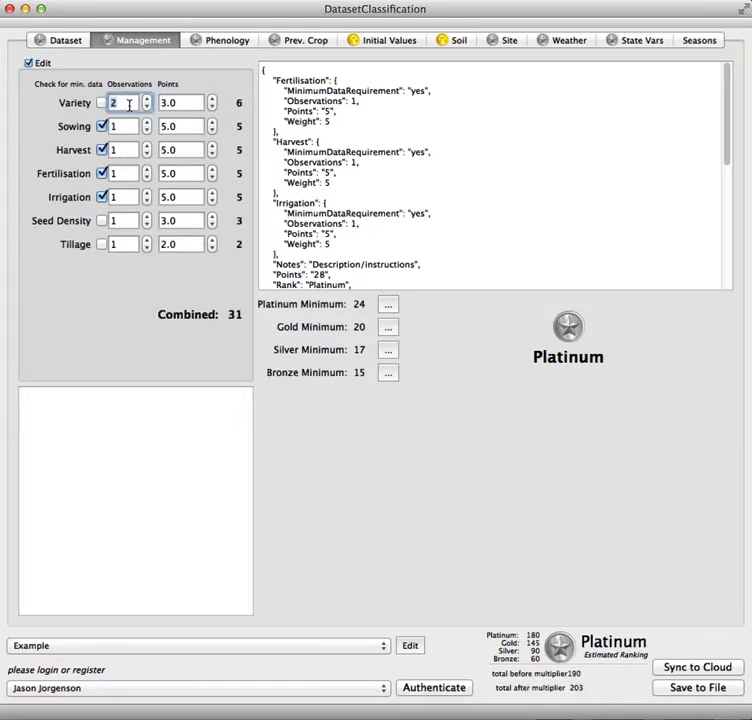
scroll(129, 104, up, 2)
scroll(129, 104, down, 2)
scroll(129, 104, down, 1)
Examine the JSON text of the Management data, including the Fertilisation, Harvest and Irrigation entries.
click(282, 84)
drag(282, 84, 319, 146)
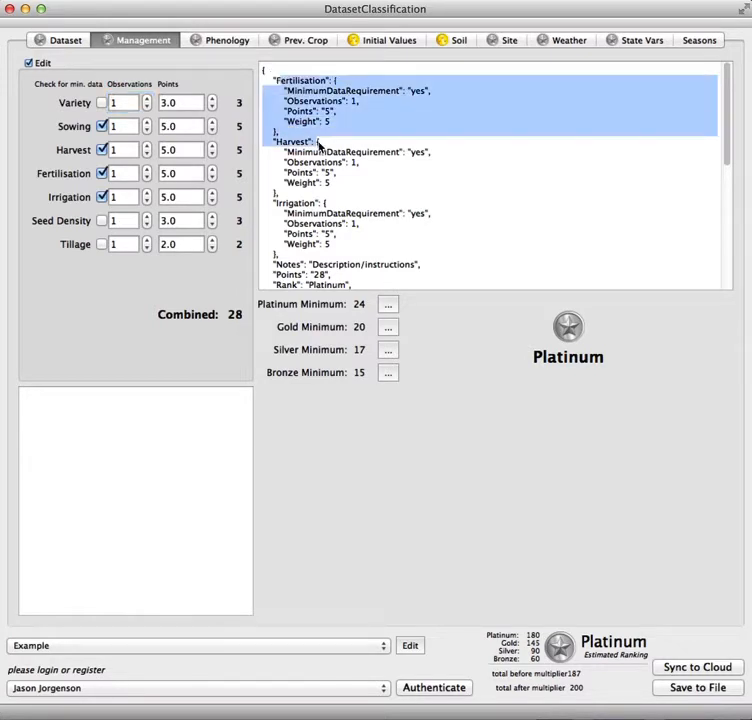
click(358, 190)
drag(381, 267, 316, 88)
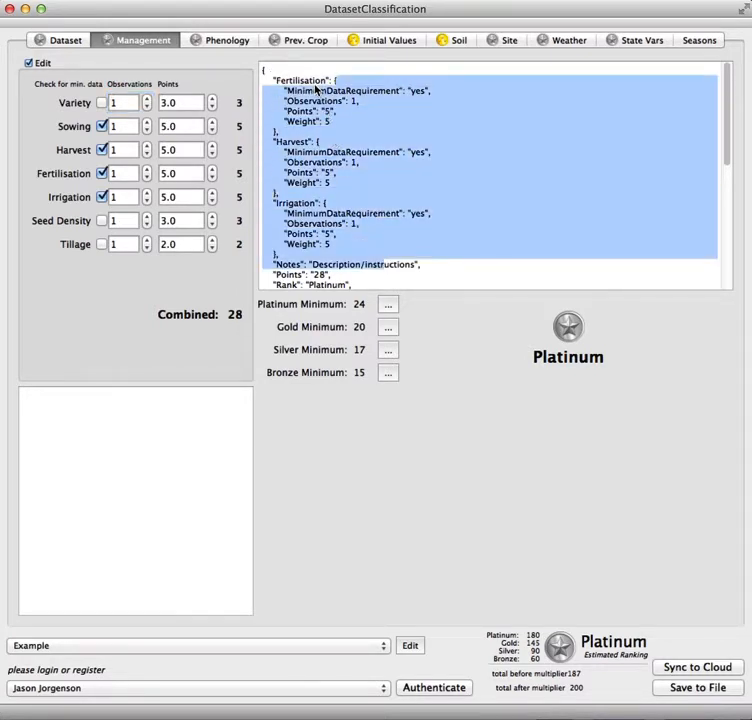
click(313, 88)
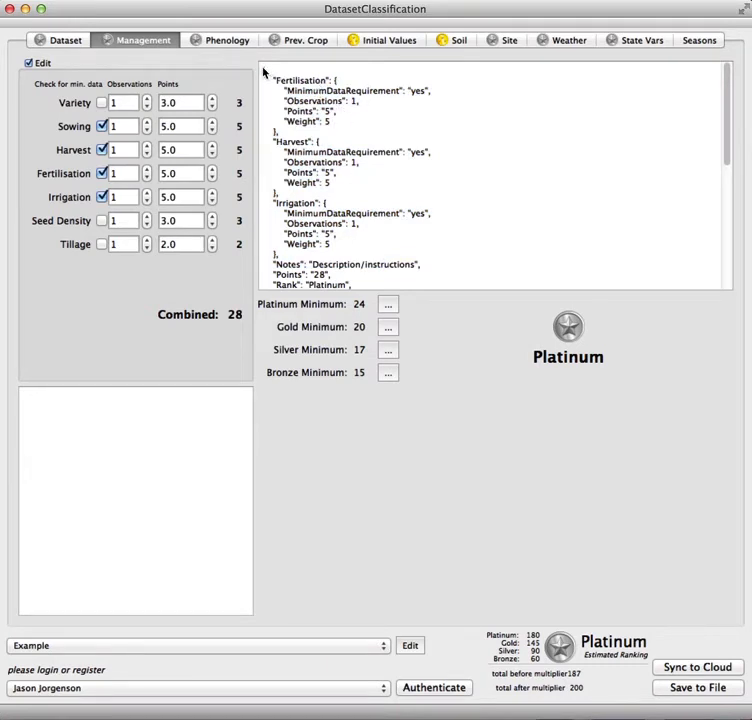
drag(264, 70, 396, 227)
click(403, 244)
drag(364, 287, 319, 153)
click(318, 152)
Examine the full dataset JSON text in the Phenology data, from the Site entries through Soil to the WindSpeed entry.
click(225, 41)
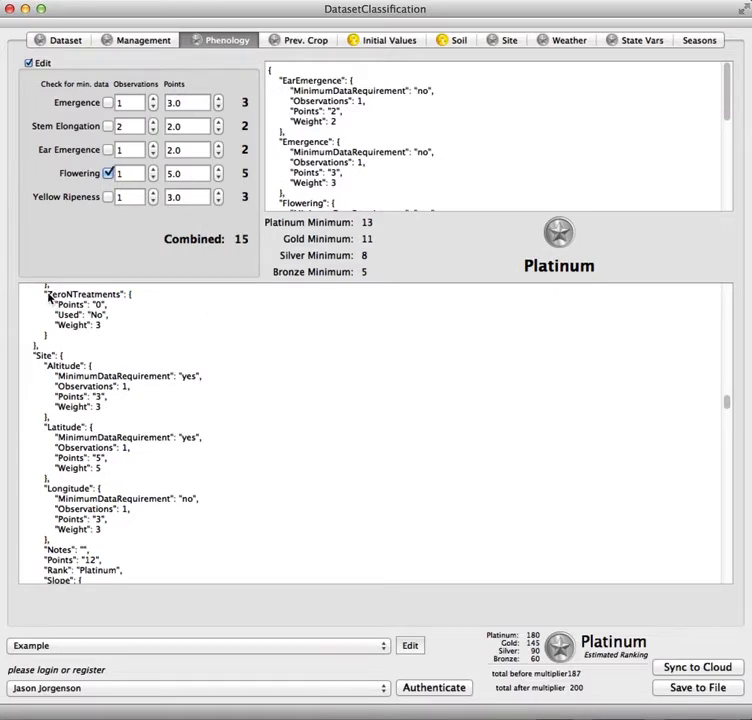
drag(48, 297, 196, 497)
click(198, 499)
drag(148, 333, 190, 482)
click(193, 482)
scroll(192, 481, down, 5)
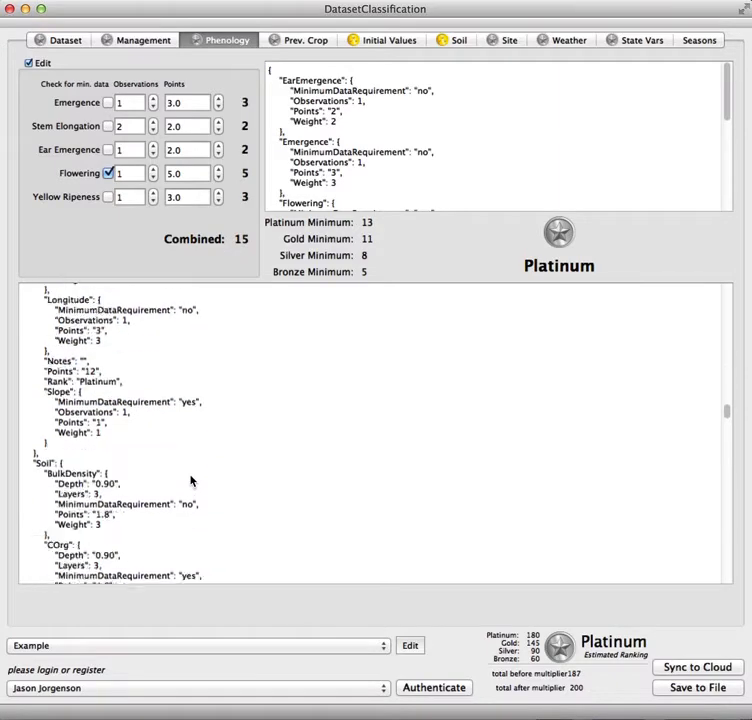
scroll(192, 481, down, 20)
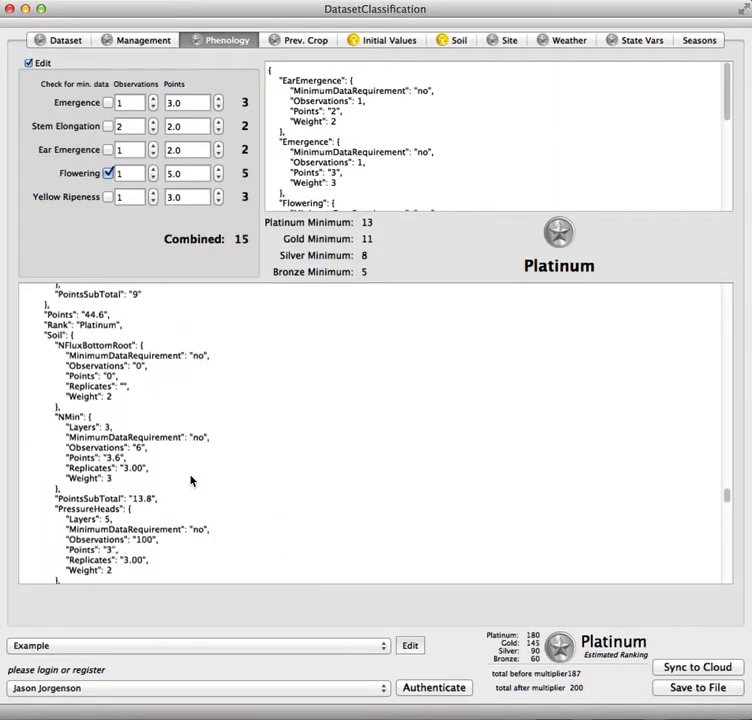
scroll(192, 481, down, 20)
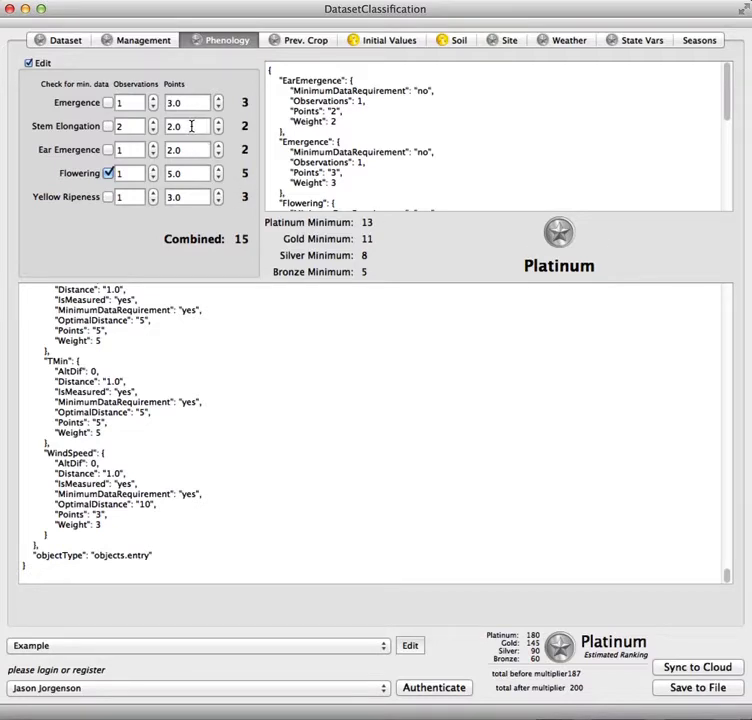
Lower the Emergence points to 1.0 and the Stem Elongation points to 0.5 in the Phenology data.
scroll(190, 104, down, 1)
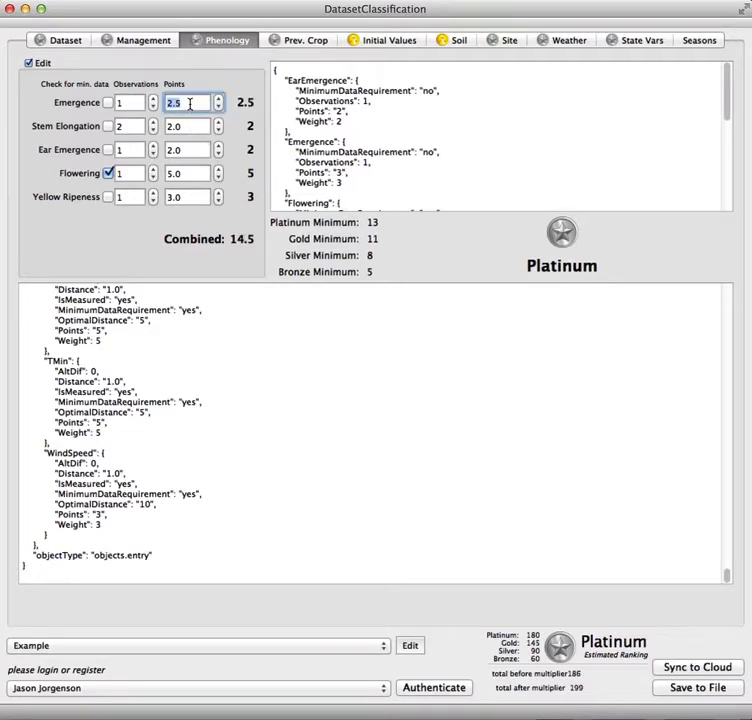
scroll(190, 104, down, 1)
scroll(190, 104, down, 1)
scroll(190, 104, down, 1)
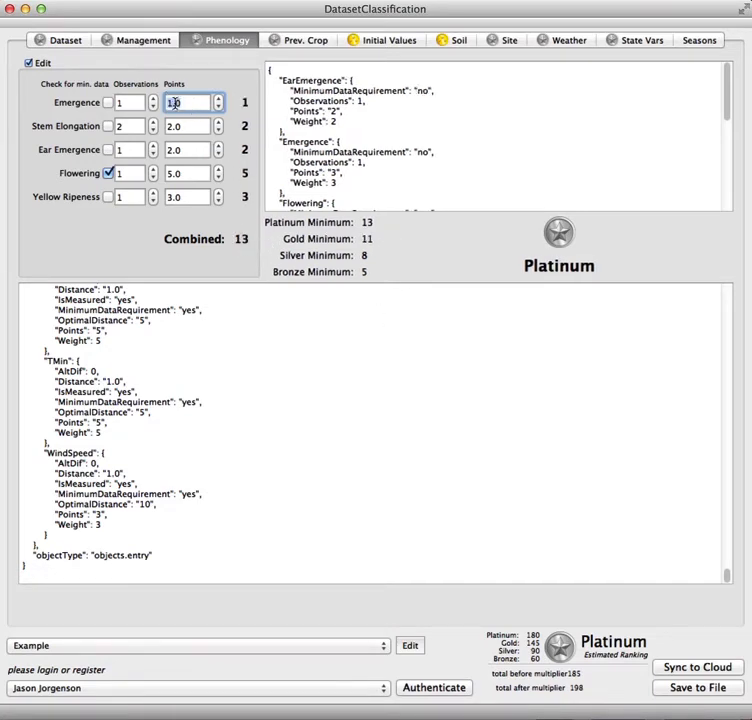
scroll(192, 122, down, 1)
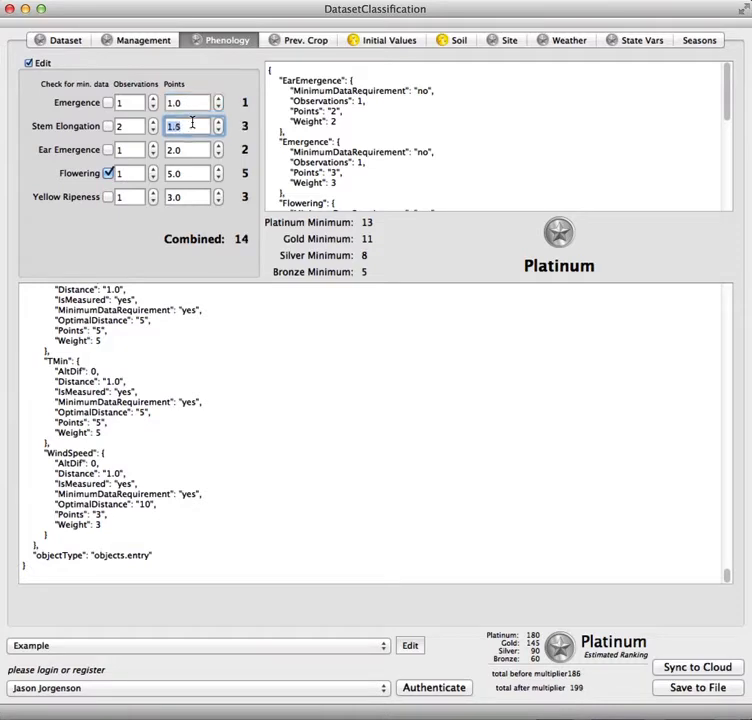
scroll(192, 122, down, 1)
scroll(192, 122, down, 1)
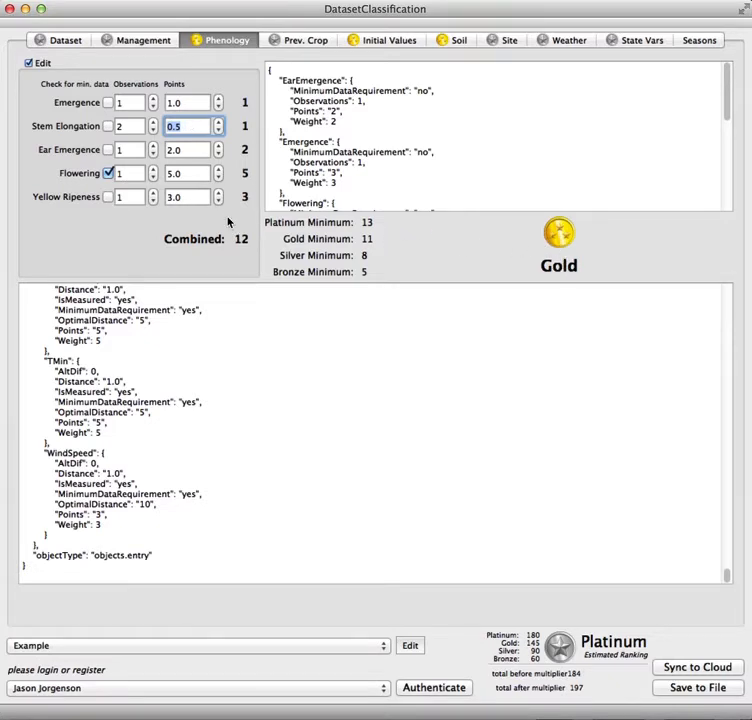
Raise the Stem Elongation points to 2.0 and the Emergence points beyond 1.5 in the Phenology data.
scroll(190, 128, up, 2)
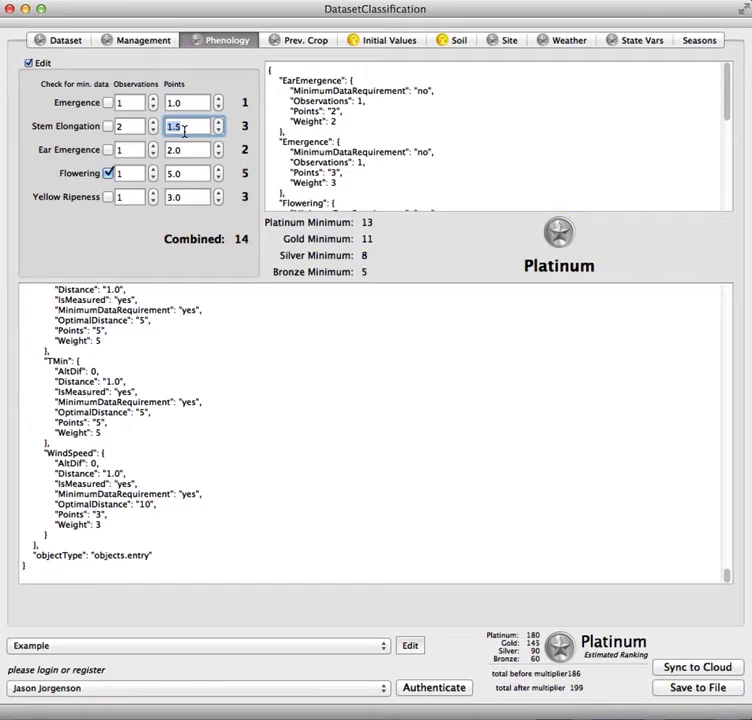
scroll(186, 128, up, 1)
scroll(184, 103, down, 1)
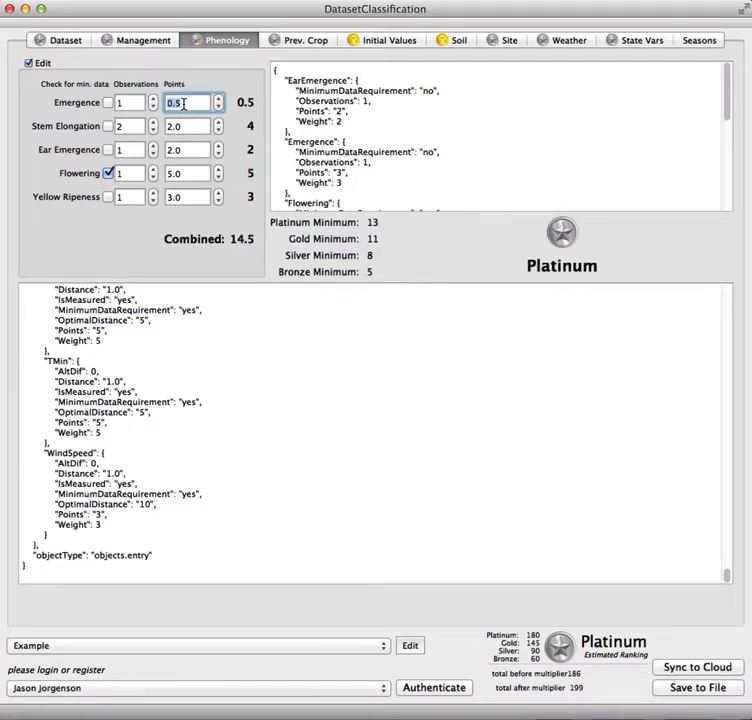
scroll(184, 103, up, 1)
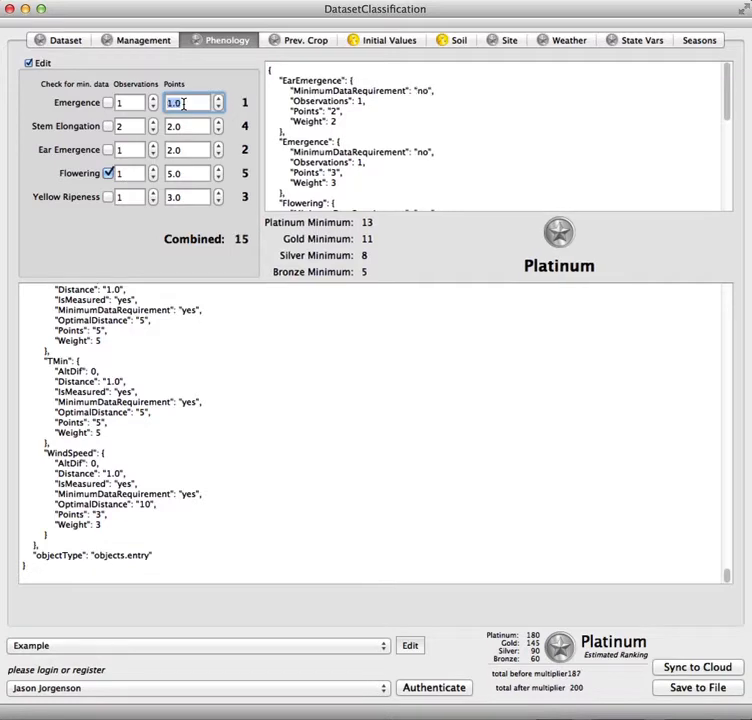
scroll(184, 103, up, 1)
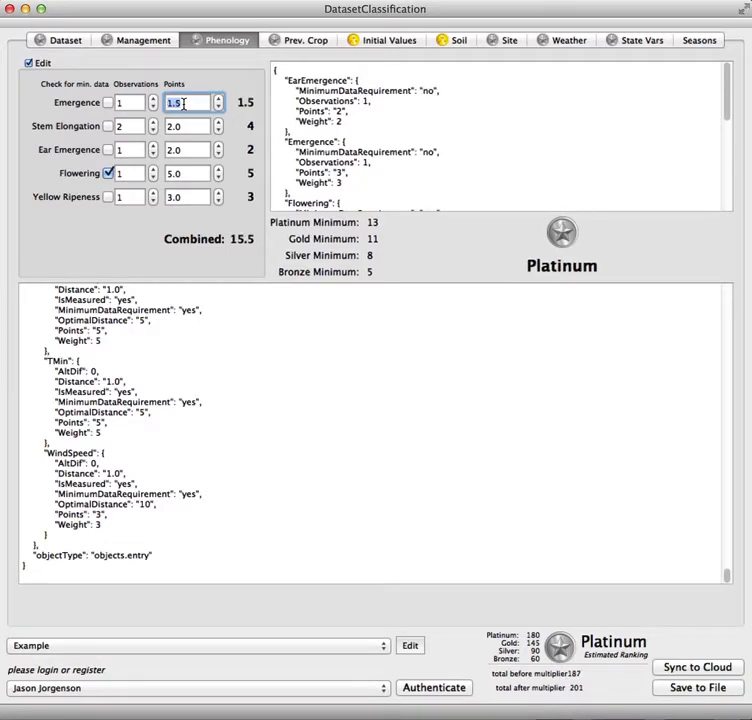
scroll(184, 103, up, 1)
Review the Prev. Crop scoring, and try Soil Moisture depths of 0.70 m and 1.30 m in the Initial Values.
click(301, 40)
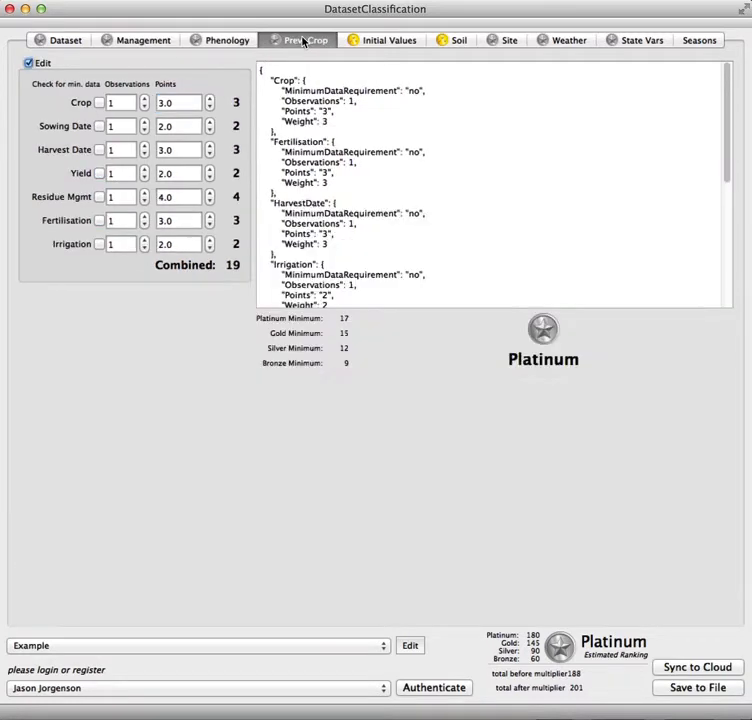
click(389, 41)
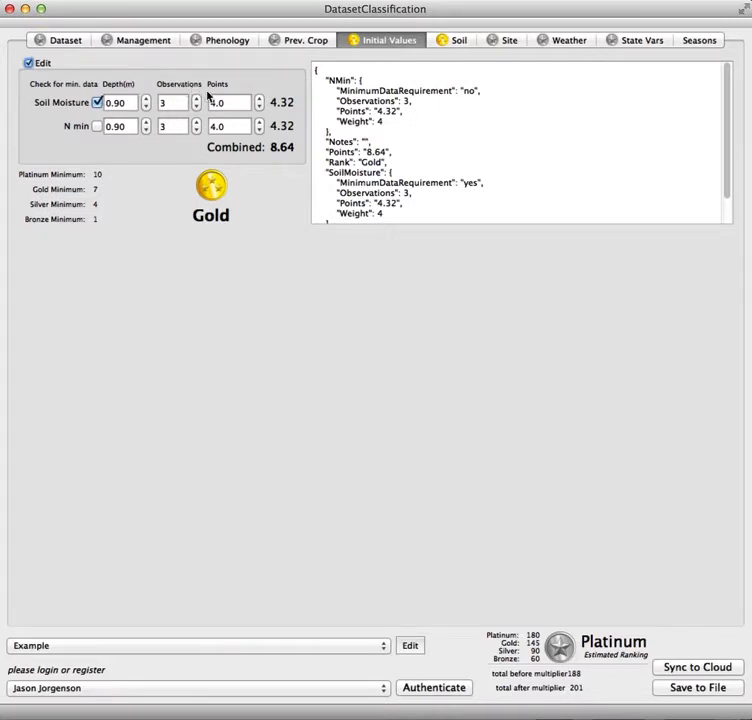
scroll(128, 105, down, 1)
scroll(128, 105, down, 1)
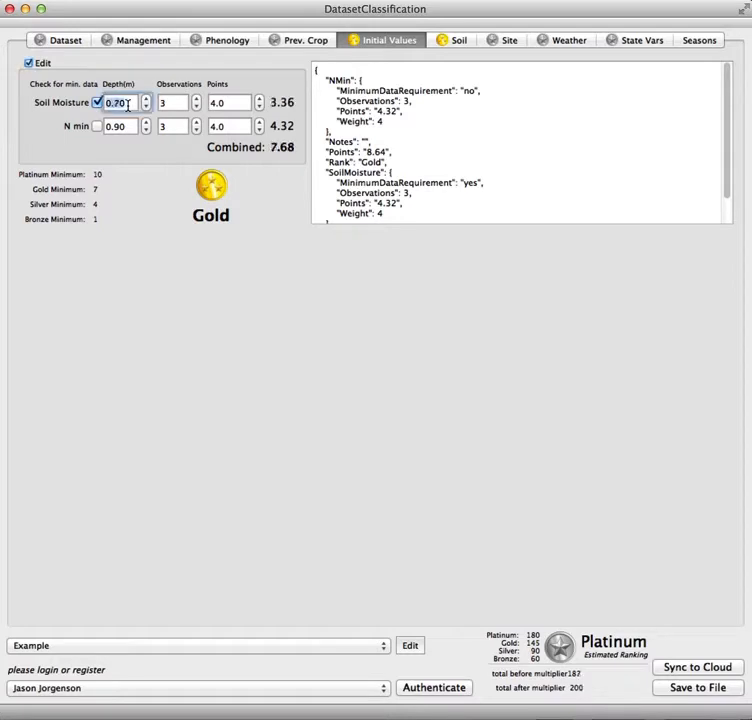
scroll(128, 105, up, 2)
scroll(130, 105, up, 4)
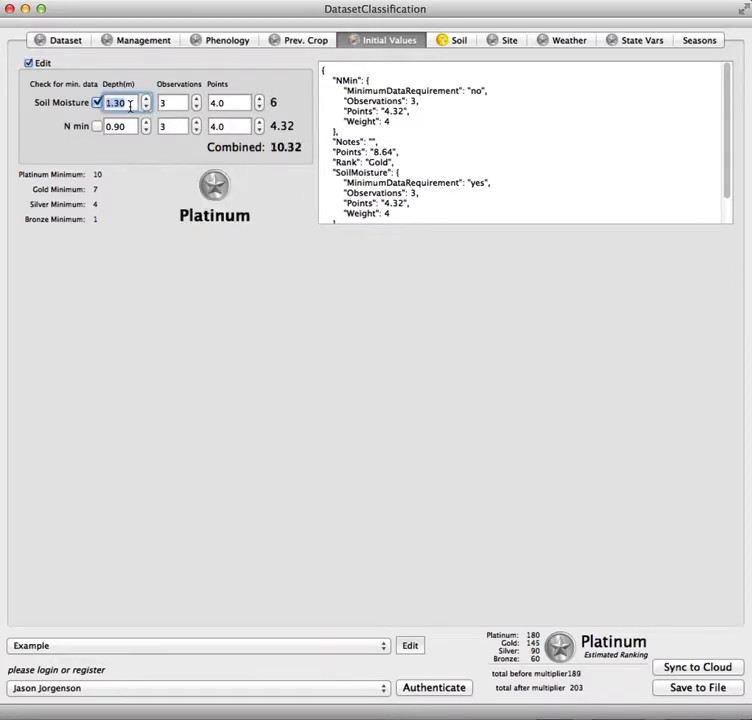
Lower the Soil Moisture depth to 0.00 m and the N min depth to 0.60 m in the Initial Values.
scroll(129, 105, down, 11)
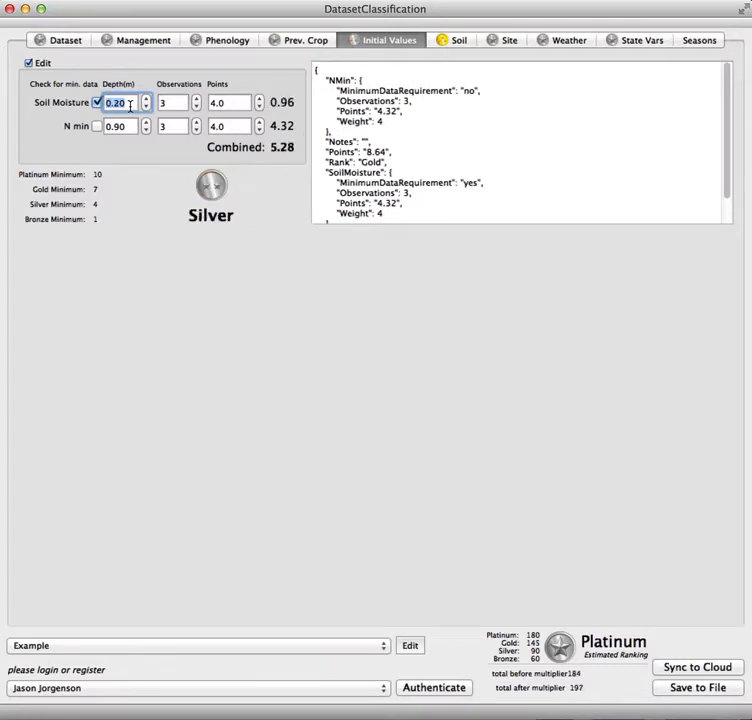
scroll(129, 105, down, 2)
scroll(130, 121, down, 1)
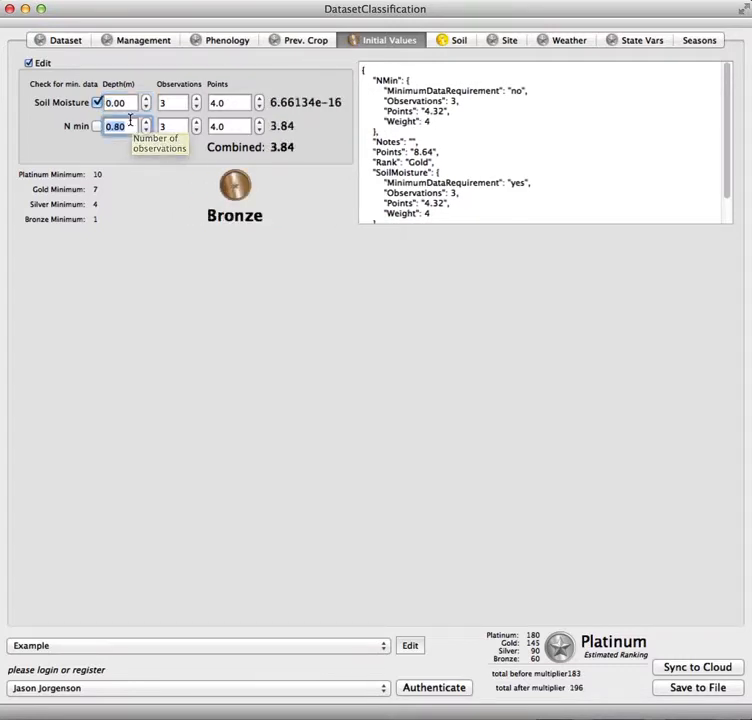
scroll(130, 121, down, 2)
Set both the Soil Moisture depth and the N min depth to 0.10 m in the Initial Values.
scroll(130, 104, up, 1)
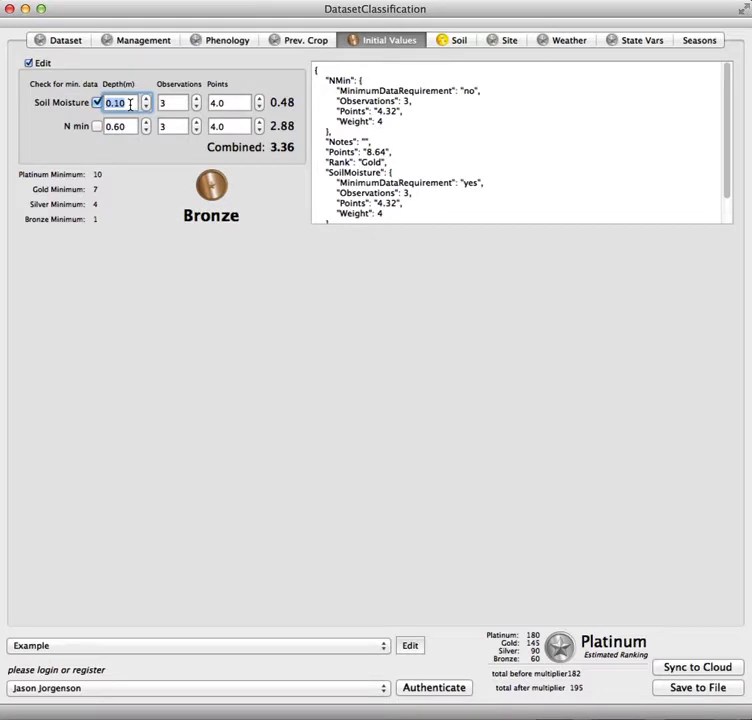
scroll(130, 104, down, 1)
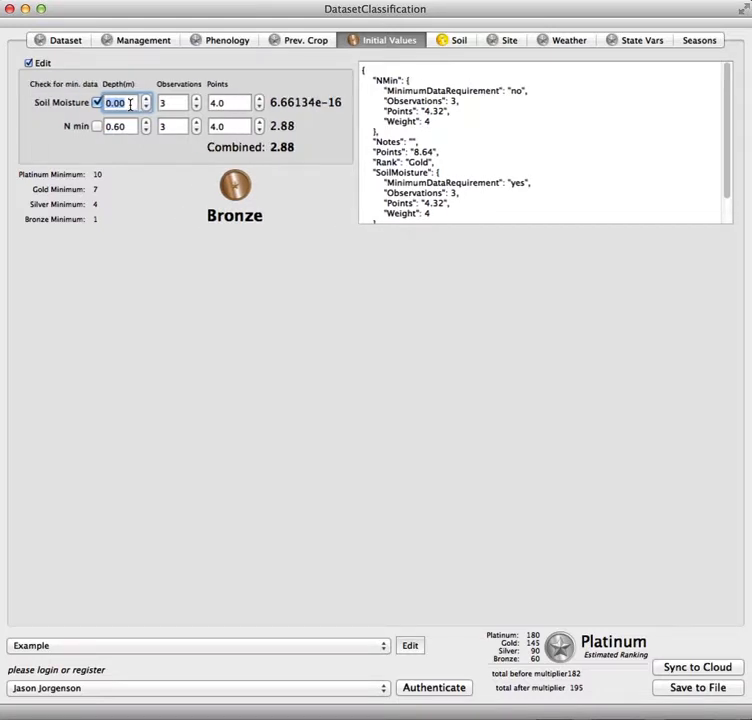
scroll(129, 105, up, 1)
scroll(129, 105, down, 1)
scroll(129, 105, up, 1)
scroll(129, 105, down, 1)
scroll(130, 104, up, 1)
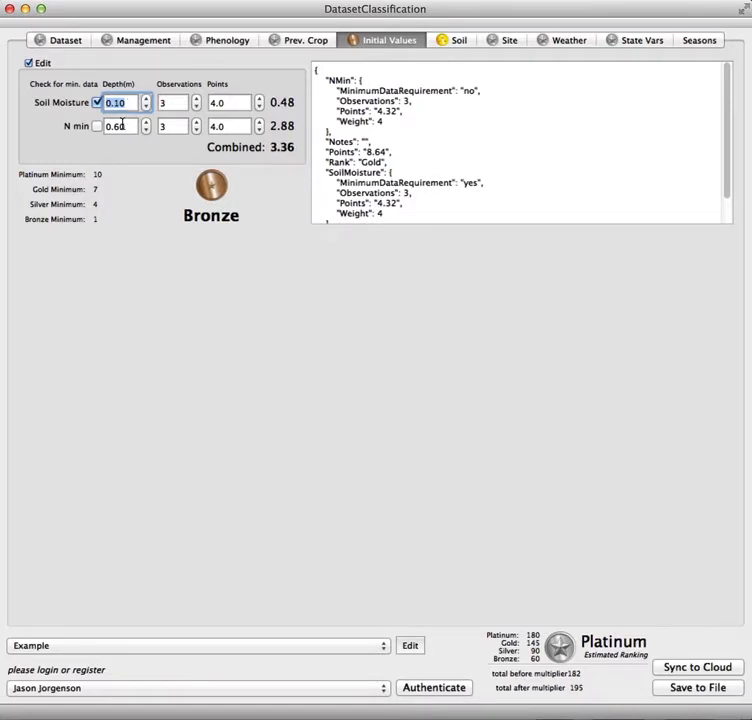
scroll(122, 125, down, 5)
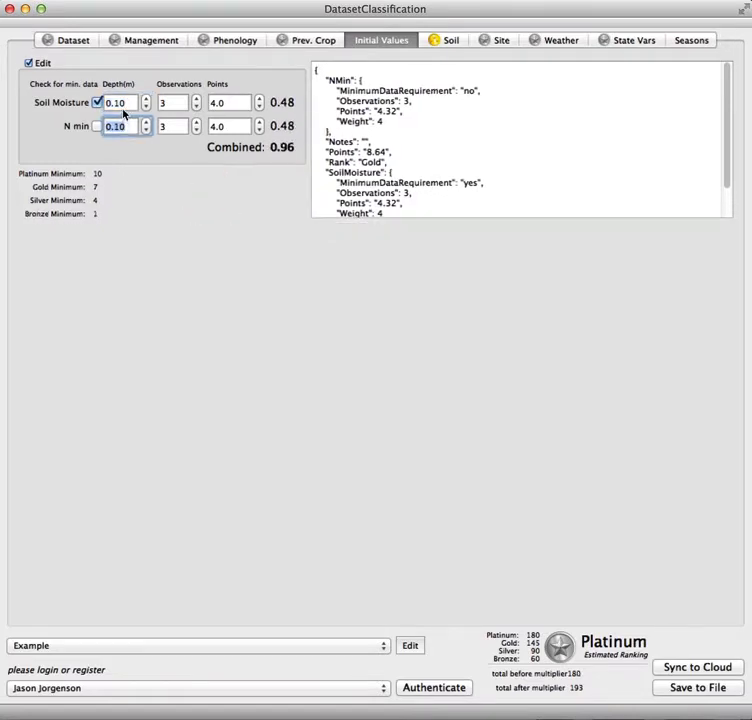
Try Soil Moisture depths between 0.00 m and 0.50 m and return the depth to 0.10 m.
scroll(124, 104, down, 1)
scroll(124, 104, down, 1)
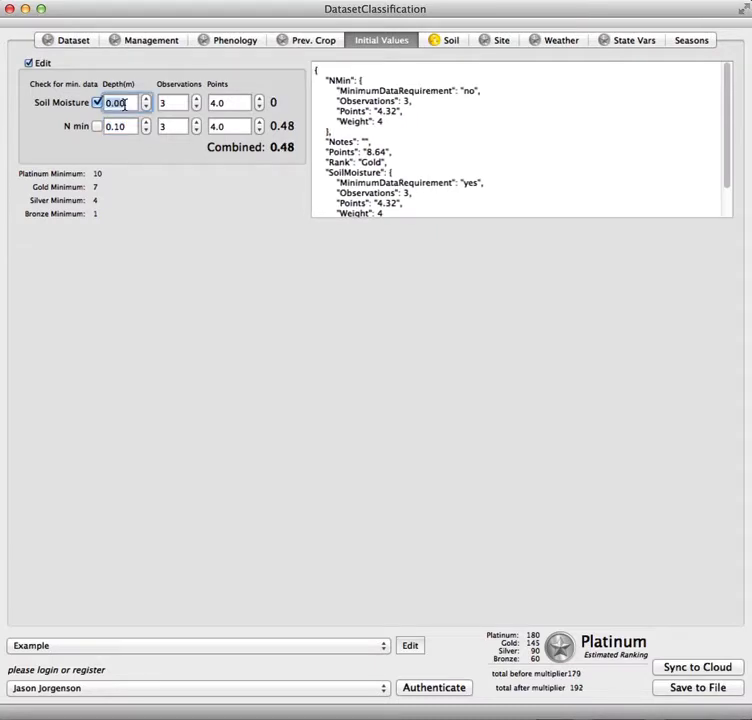
scroll(124, 104, up, 1)
scroll(124, 104, down, 1)
scroll(124, 104, up, 2)
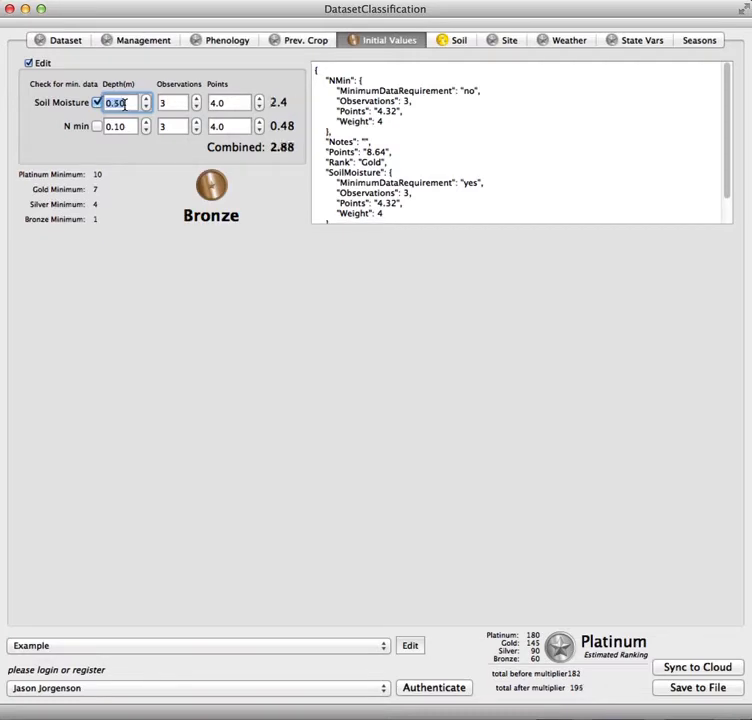
scroll(124, 104, down, 2)
scroll(124, 104, up, 3)
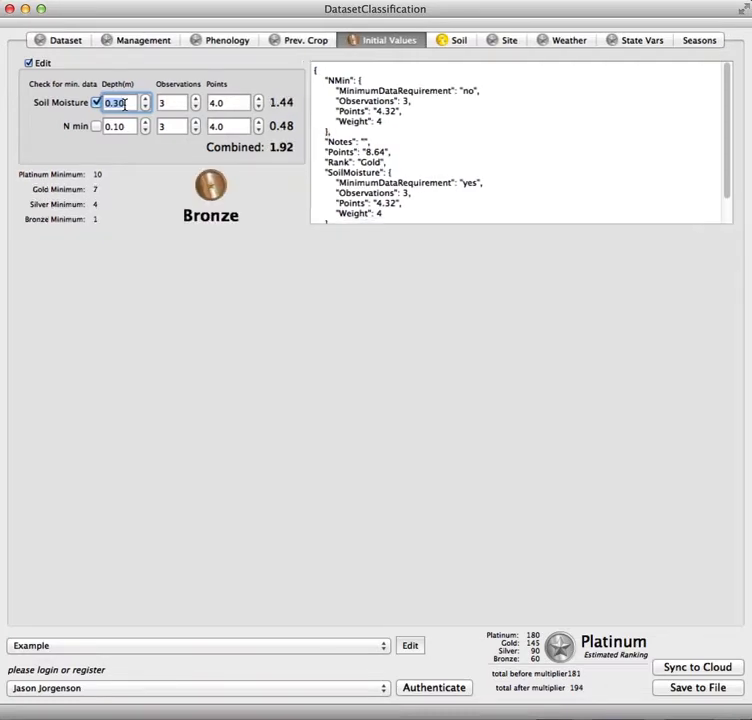
scroll(124, 104, down, 3)
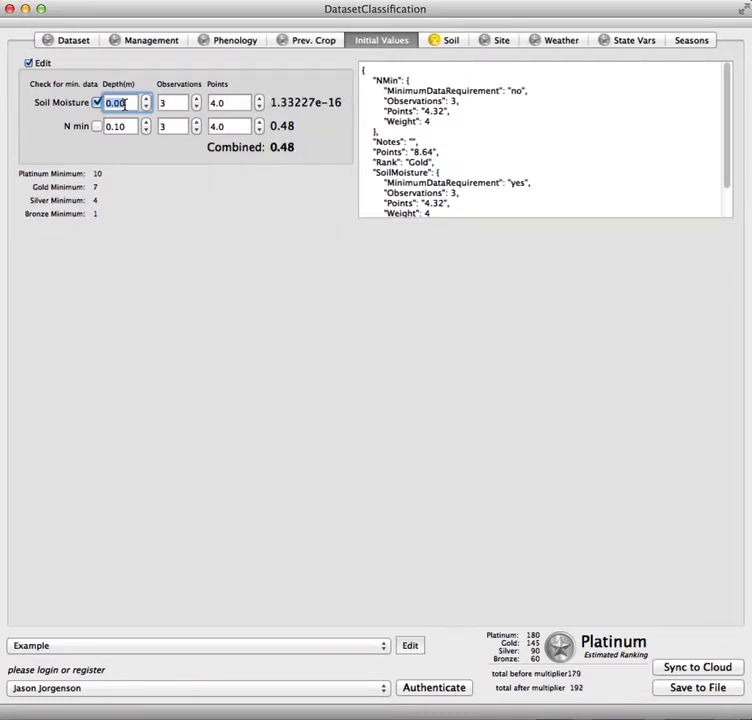
scroll(124, 104, up, 1)
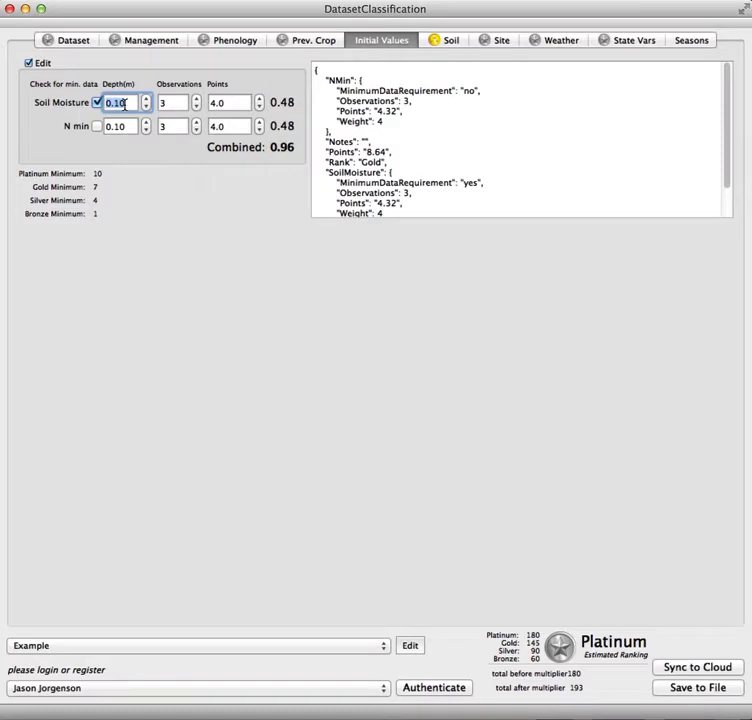
Review the scoring and ranking minimums of the Soil, Site and Weather data.
click(452, 45)
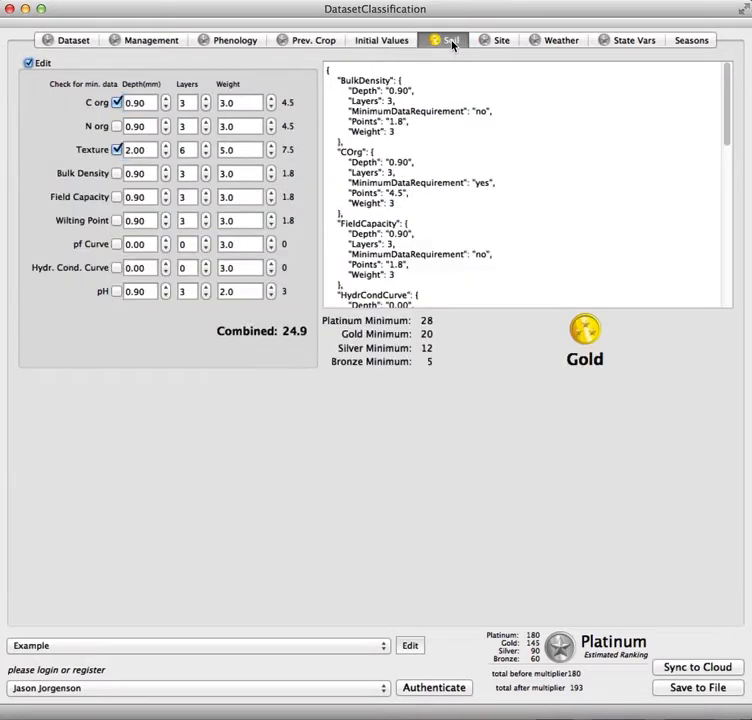
click(506, 42)
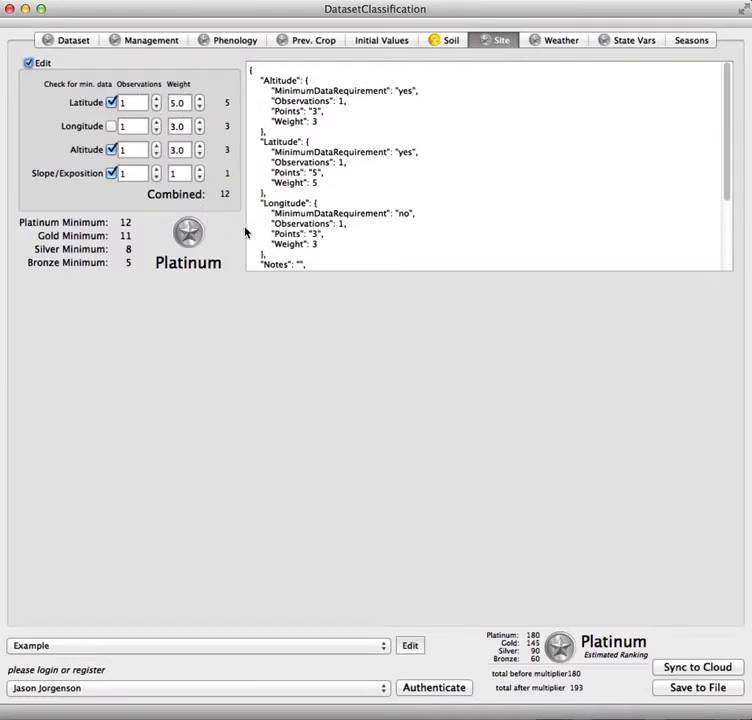
click(561, 42)
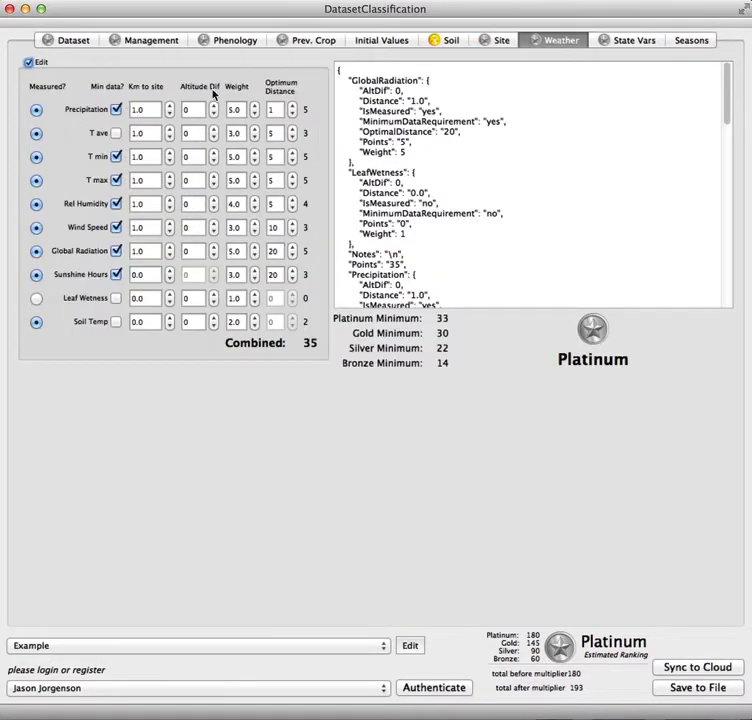
Try marking Precipitation as not measured in the Weather data and restore it to measured.
click(36, 113)
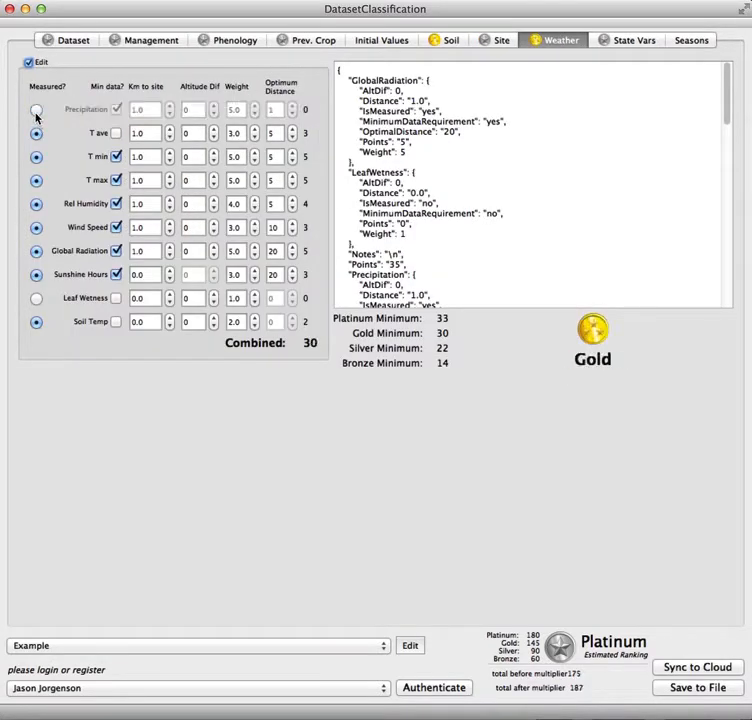
click(36, 113)
click(36, 113)
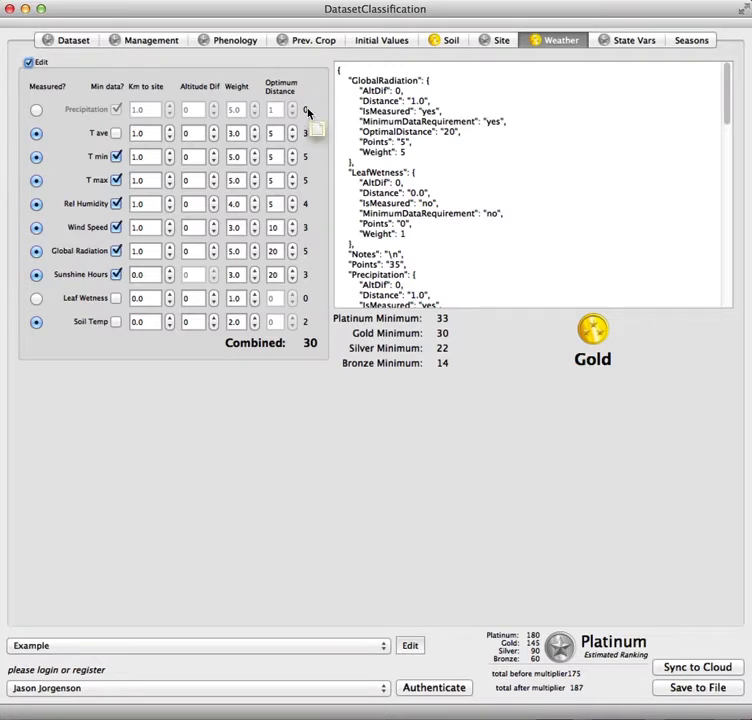
click(36, 111)
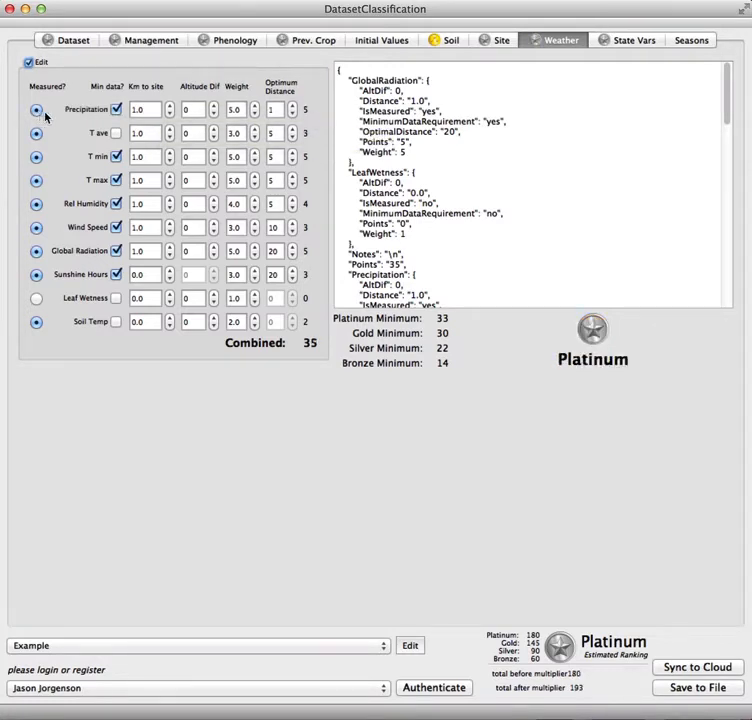
click(116, 109)
Review the Crop state variables with their observations, weights, replicates and points.
click(632, 41)
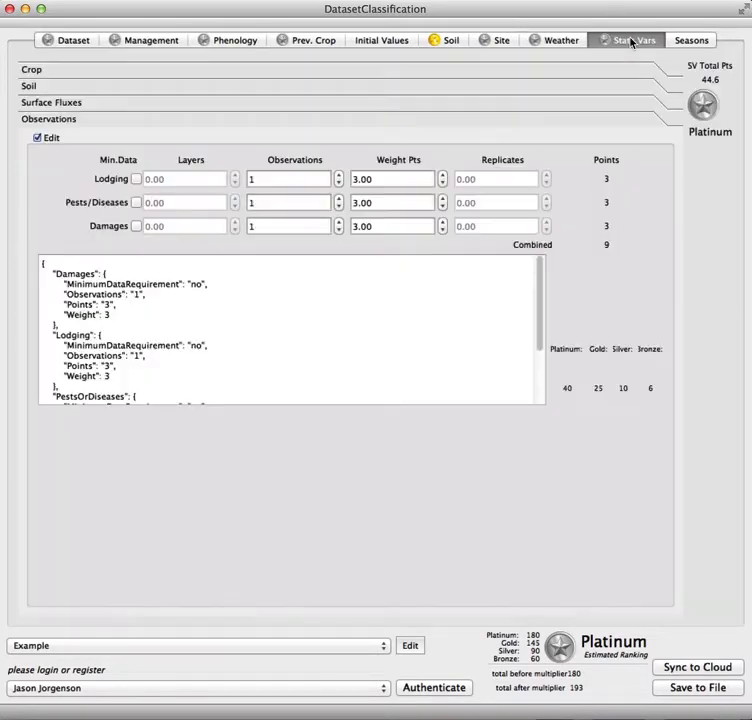
click(40, 69)
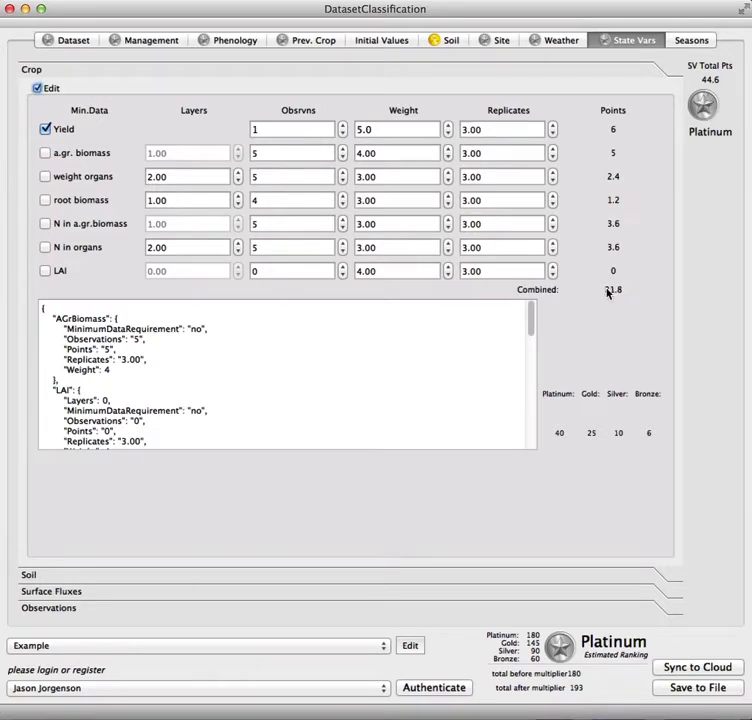
Review the Soil, Observations and Surface Fluxes state variables with their weights and points.
click(55, 574)
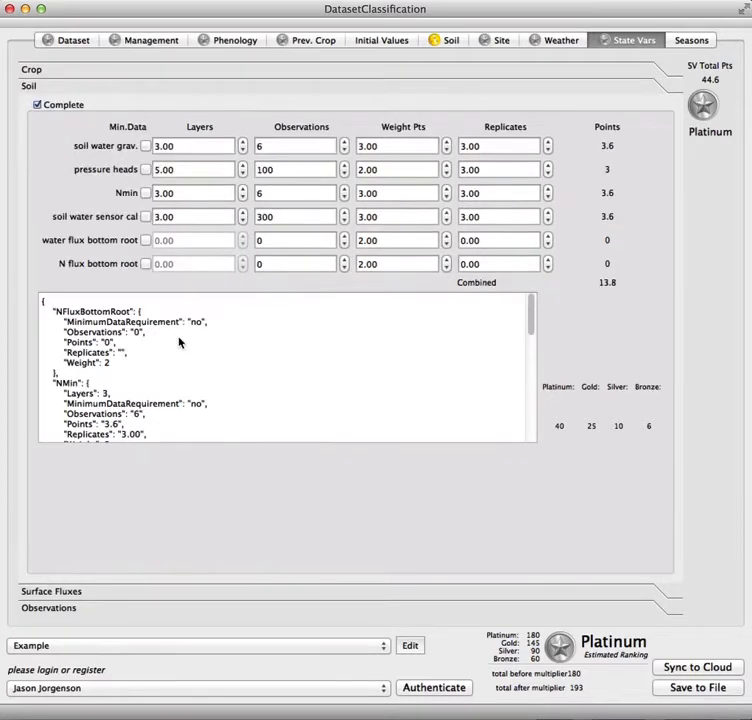
click(47, 591)
click(48, 614)
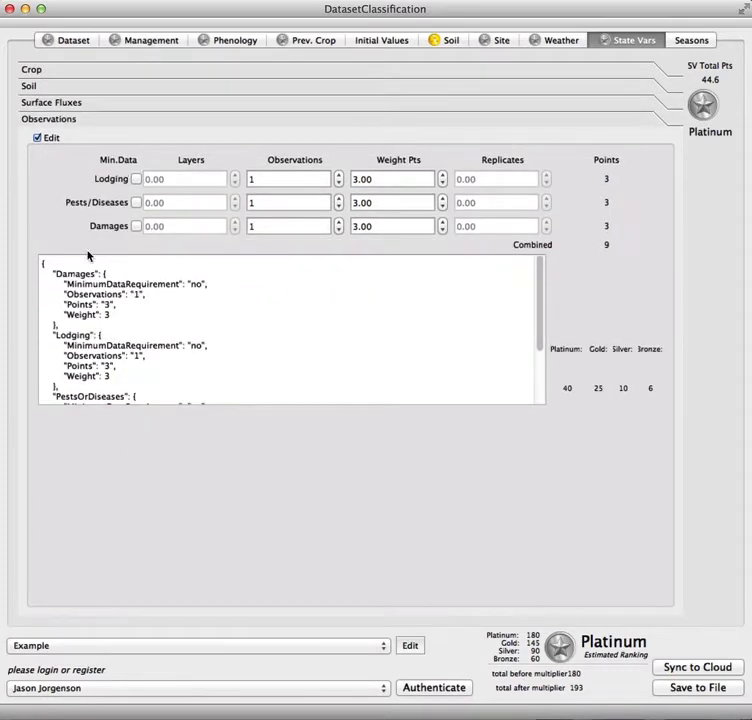
click(68, 103)
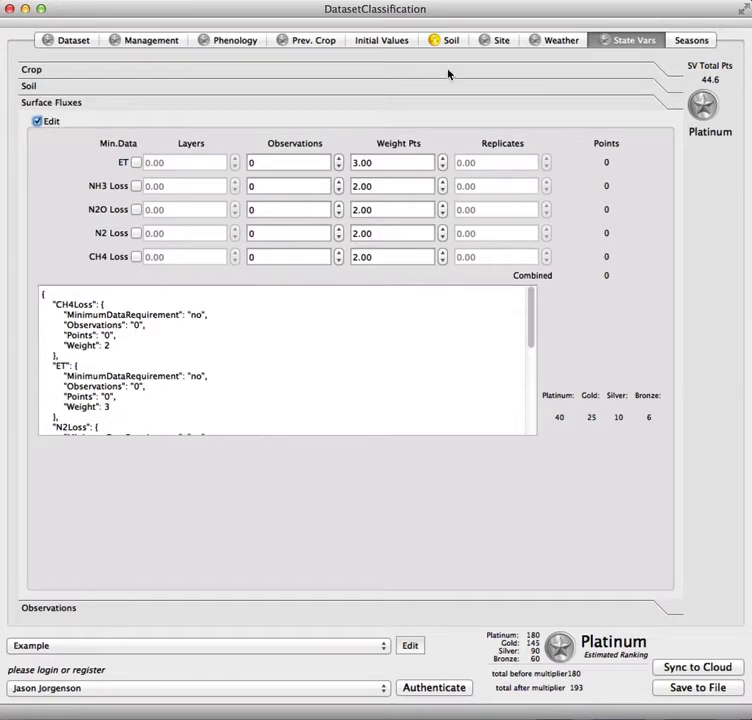
In the Seasons data, set the Seasons per crop number to 5, try a weight of 1.5 and restore the weight to 1.0.
click(692, 40)
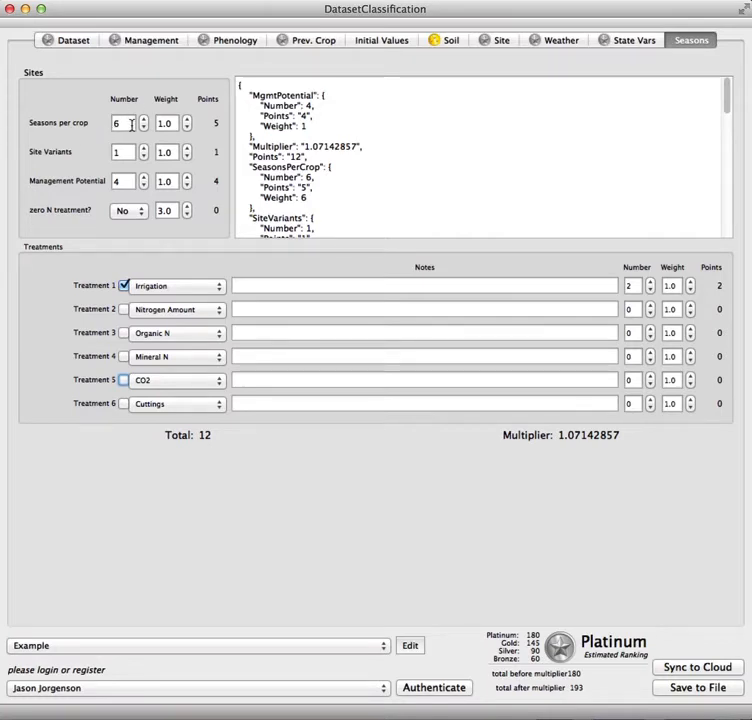
scroll(131, 125, down, 1)
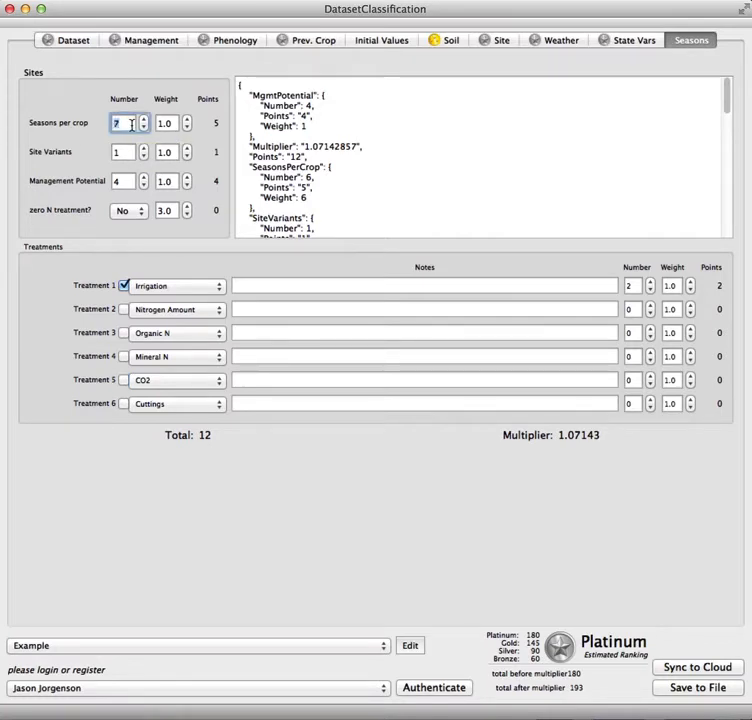
scroll(131, 124, down, 2)
scroll(131, 124, up, 2)
scroll(165, 123, up, 3)
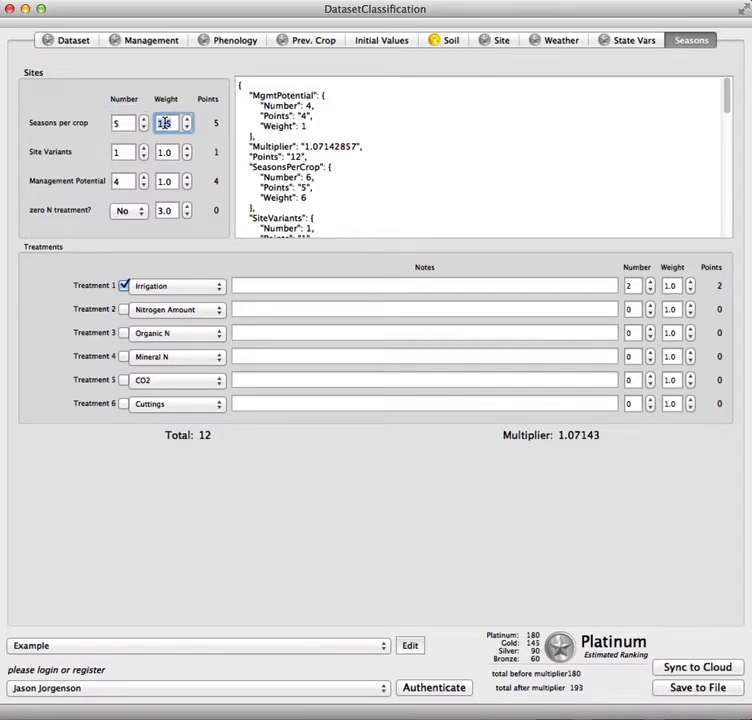
scroll(165, 123, down, 3)
scroll(165, 123, up, 2)
Try zero N treatment as Yes with weights 3.5 and 5.0, and return it to No with the weight at 5.0.
click(136, 211)
click(136, 222)
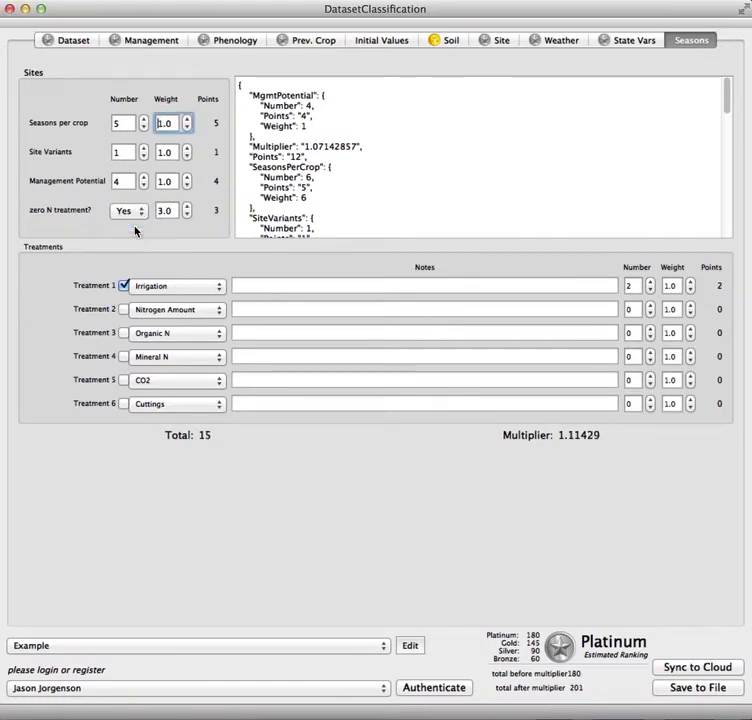
scroll(173, 210, up, 1)
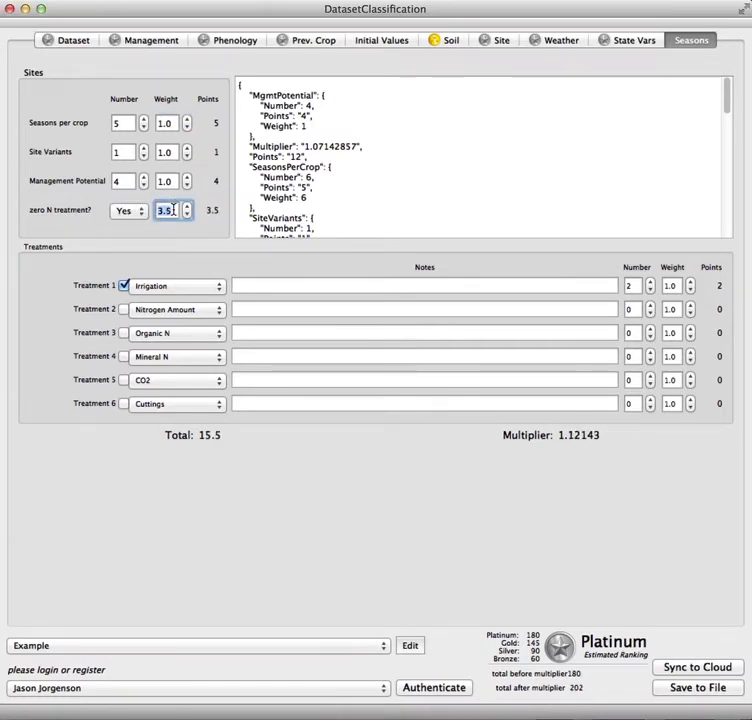
click(143, 214)
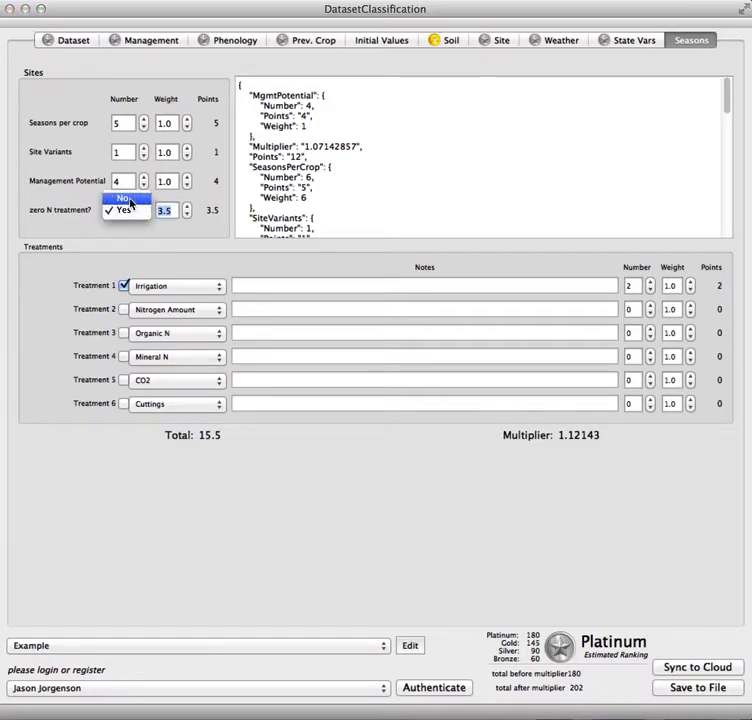
click(125, 198)
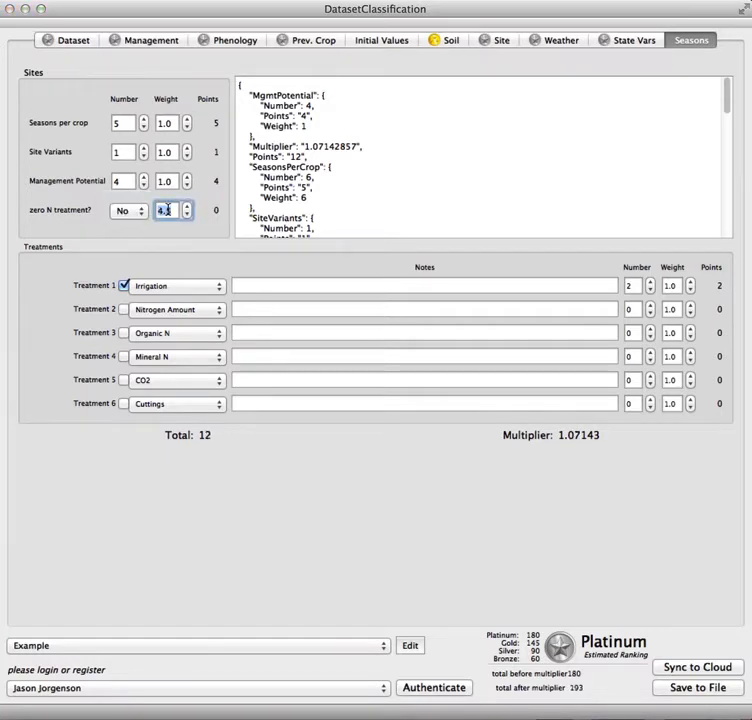
click(136, 213)
click(137, 224)
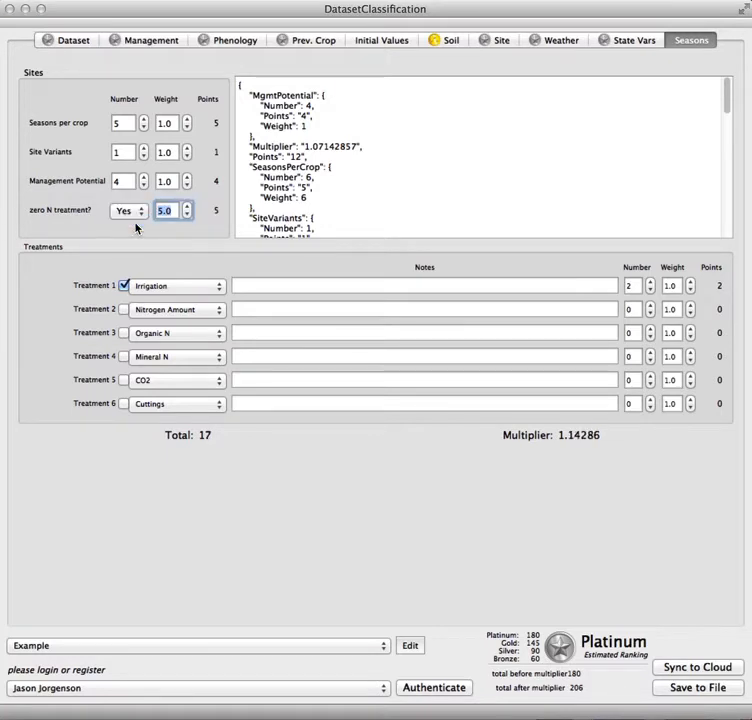
click(134, 212)
click(127, 200)
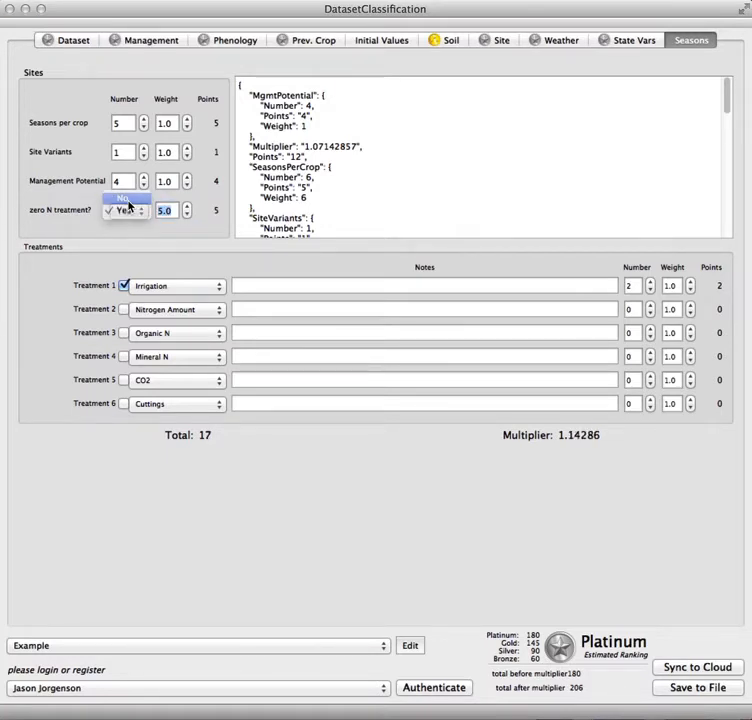
Reduce the Management Potential number to 2, vary the Site Variants number up to 5 and set it to 0.
scroll(131, 181, down, 2)
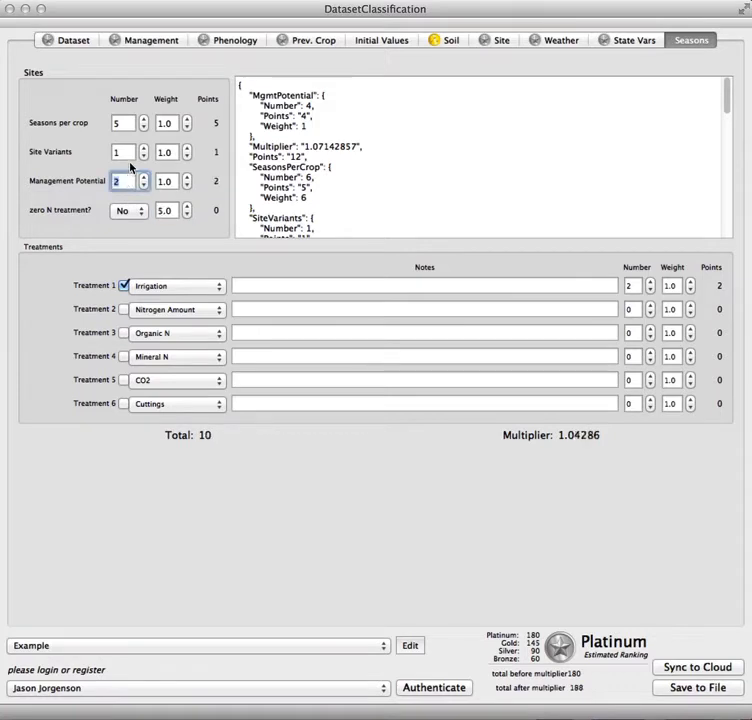
scroll(129, 152, down, 1)
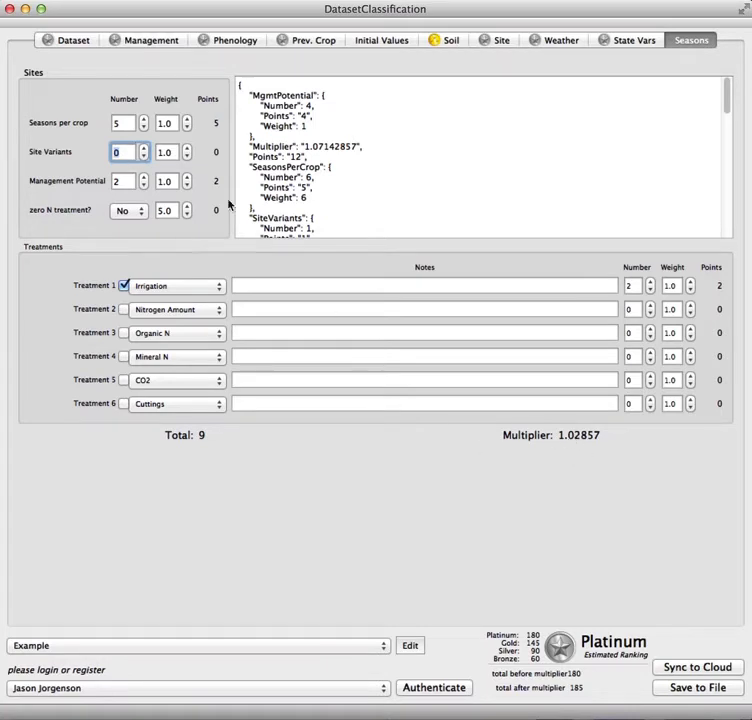
scroll(117, 152, up, 5)
scroll(118, 152, down, 5)
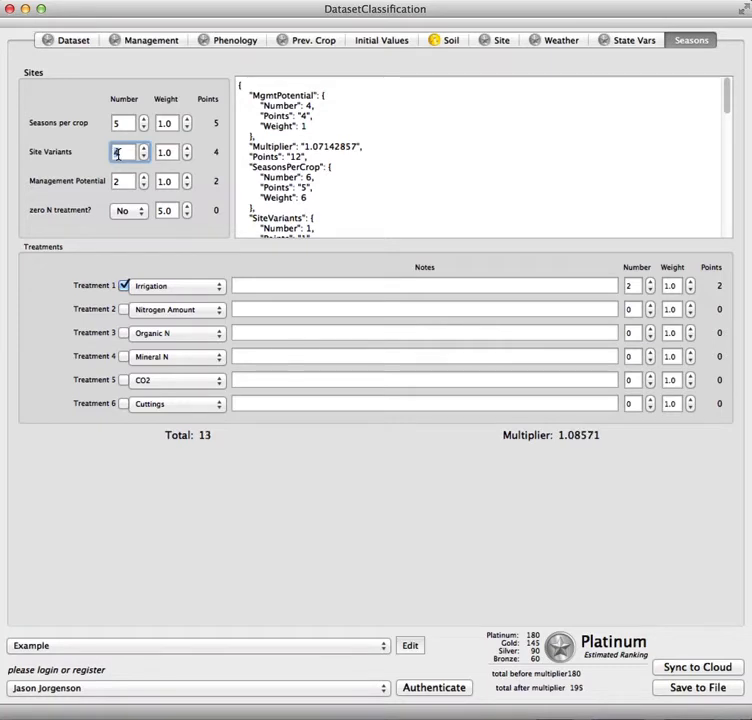
Try Seasons per crop numbers between 1 and 3 to compare their effect on the multiplier and ranking.
scroll(126, 122, down, 4)
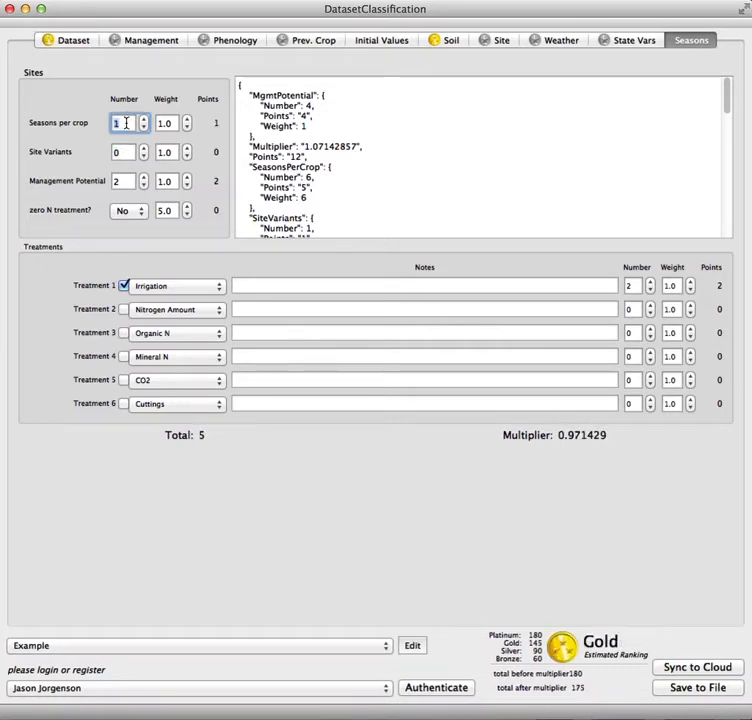
scroll(126, 122, up, 1)
scroll(126, 122, up, 1)
scroll(126, 122, down, 1)
scroll(126, 122, up, 1)
scroll(126, 122, down, 1)
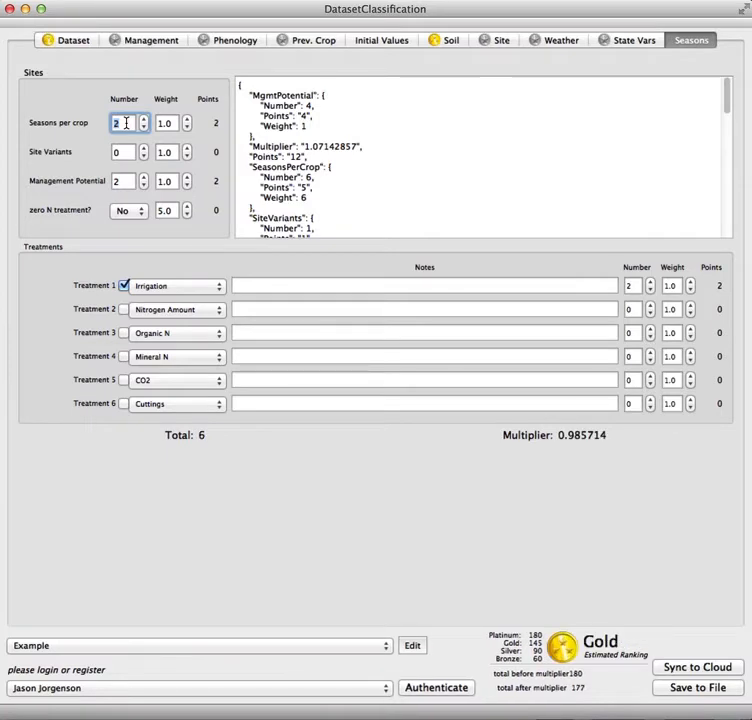
scroll(126, 122, down, 1)
scroll(126, 122, up, 2)
scroll(126, 122, down, 1)
scroll(126, 122, down, 1)
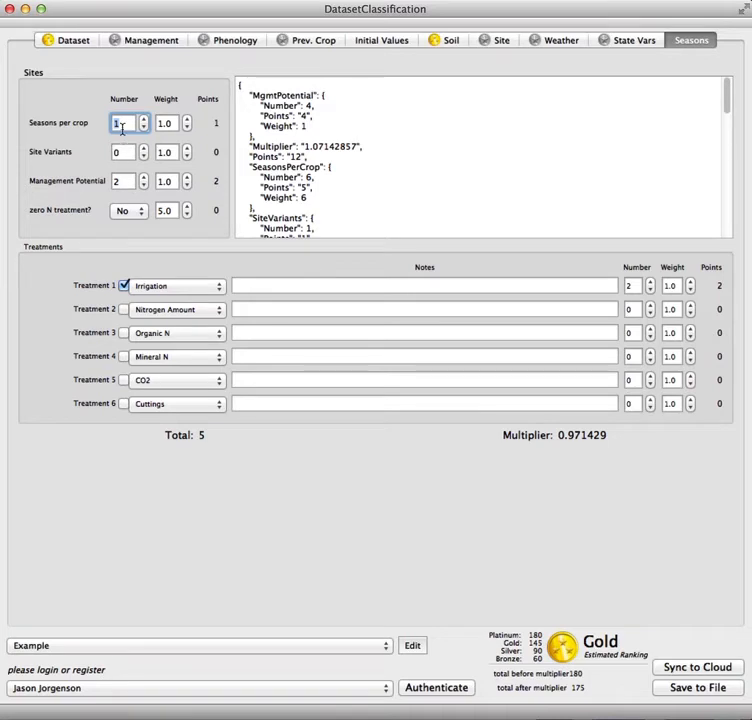
Step the Seasons per crop number between 2 and 3 to compare the rankings, leaving it at 3.
key(Up)
key(Up)
key(Down)
key(Up)
key(Down)
key(Up)
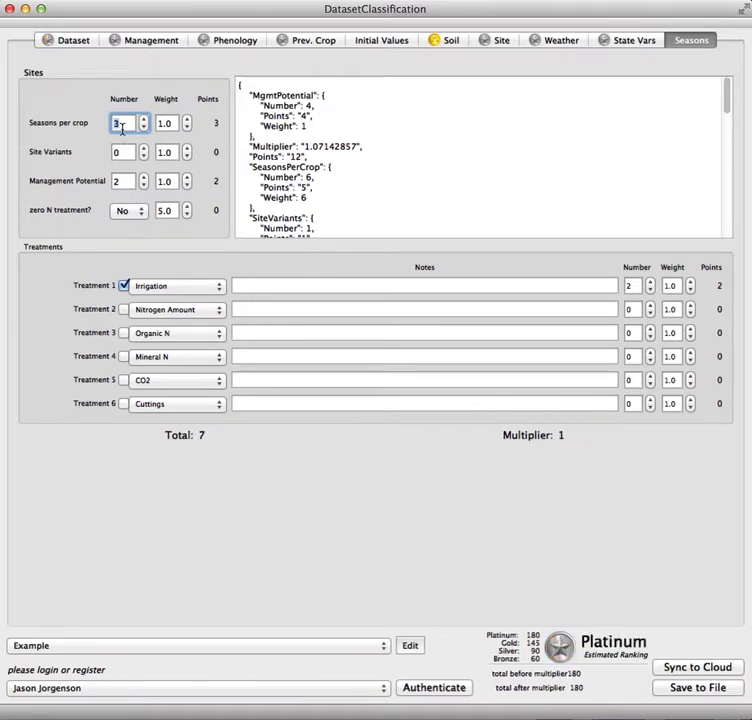
key(Down)
key(Up)
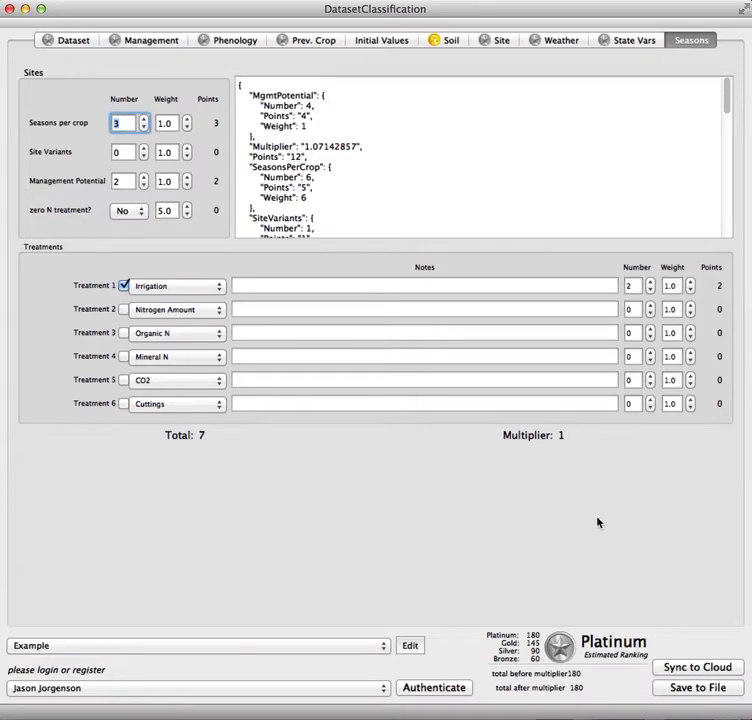
Clear all the JSON text from the Seasons description box.
click(472, 178)
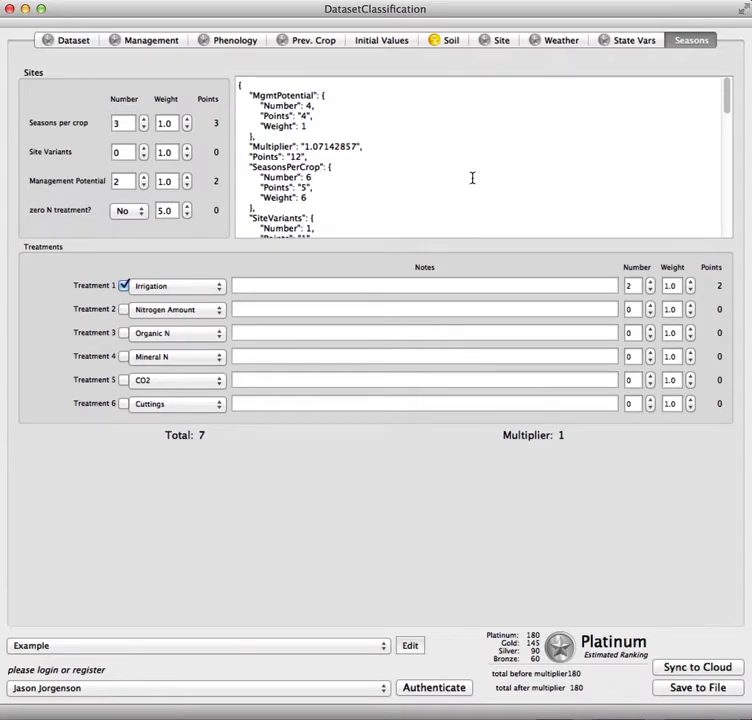
key(super+a)
key(BackSpace)
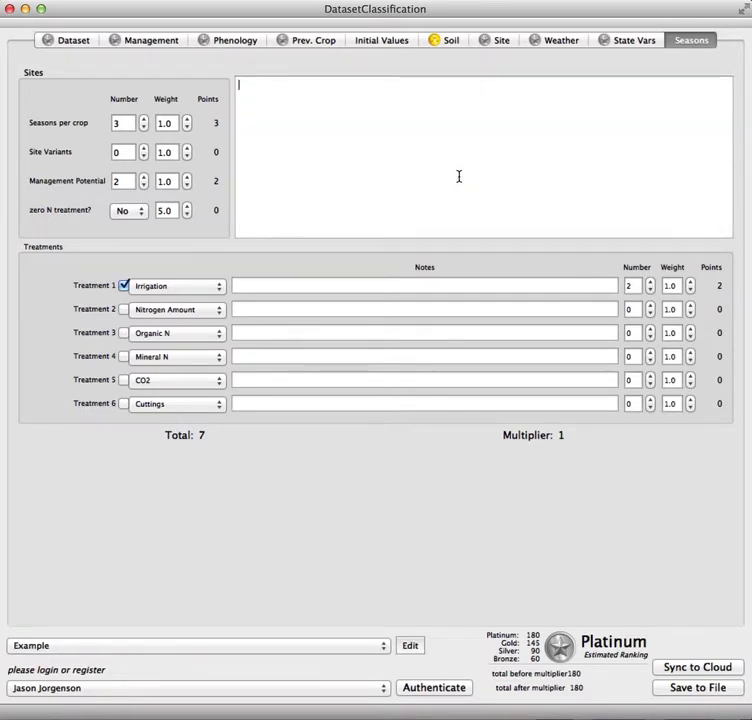
Look through the Treatment 1 options, set Treatment 2 to Other (specify) and enter the note "this is the 'other" for it.
click(169, 294)
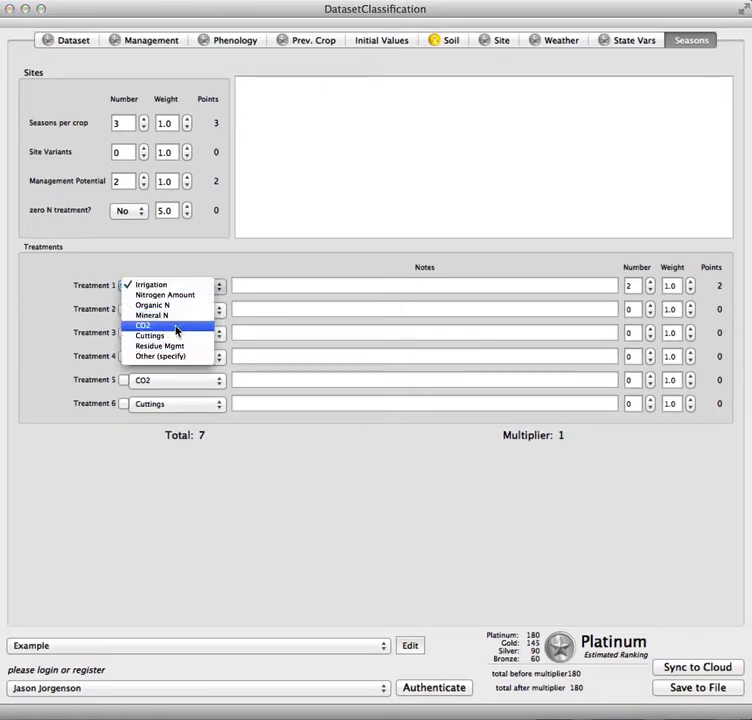
click(170, 287)
click(196, 312)
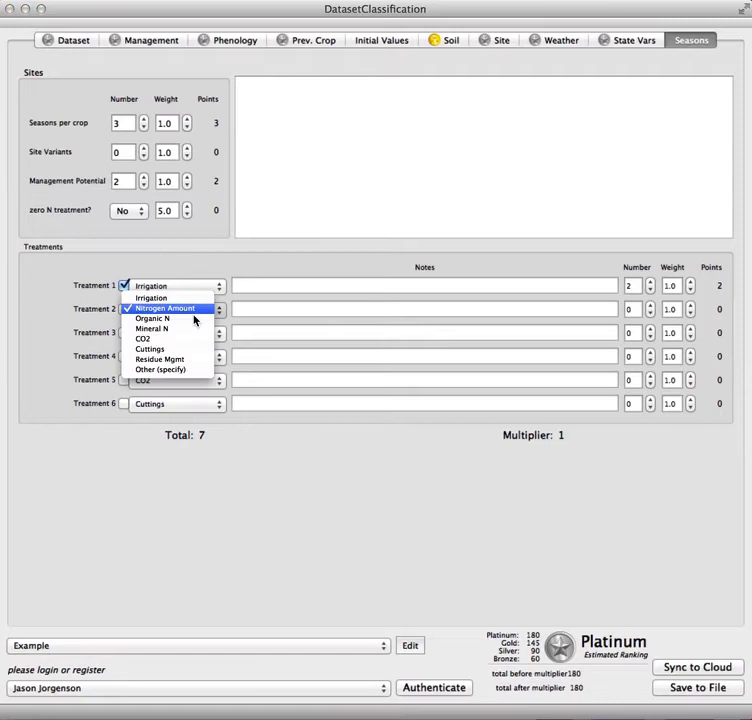
click(170, 372)
click(244, 310)
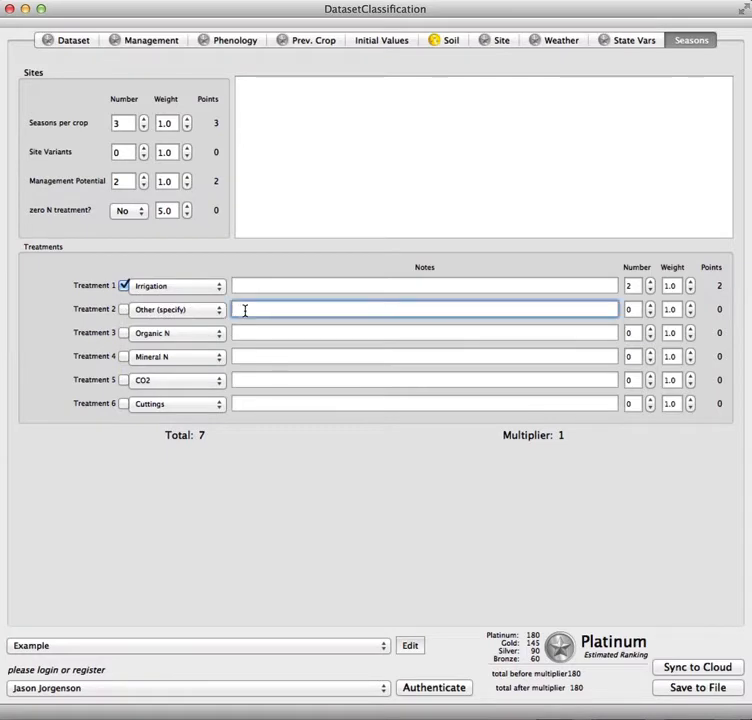
text(this is the 'other)
click(10, 10)
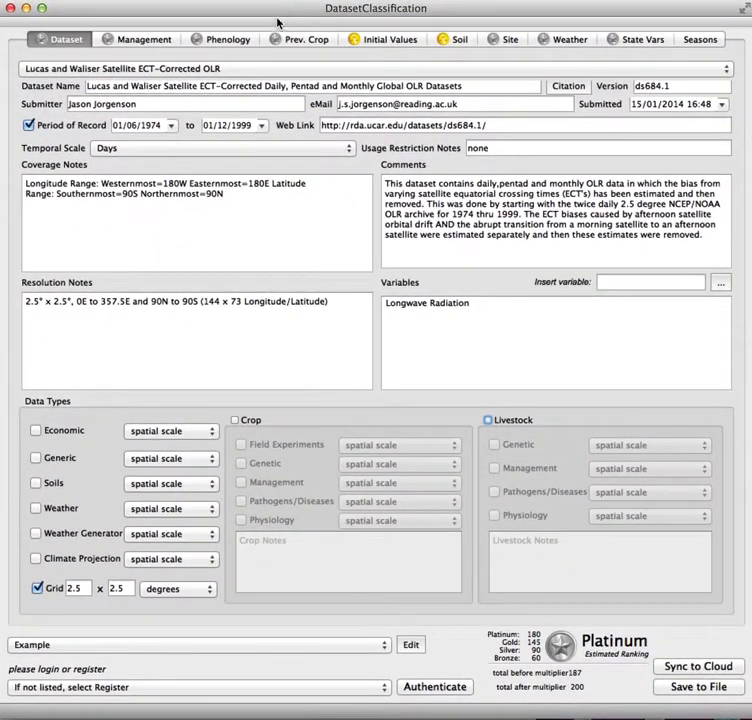
Review every data category from Management to Seasons for the Lucas and Waliser dataset and return to the Dataset description.
click(158, 40)
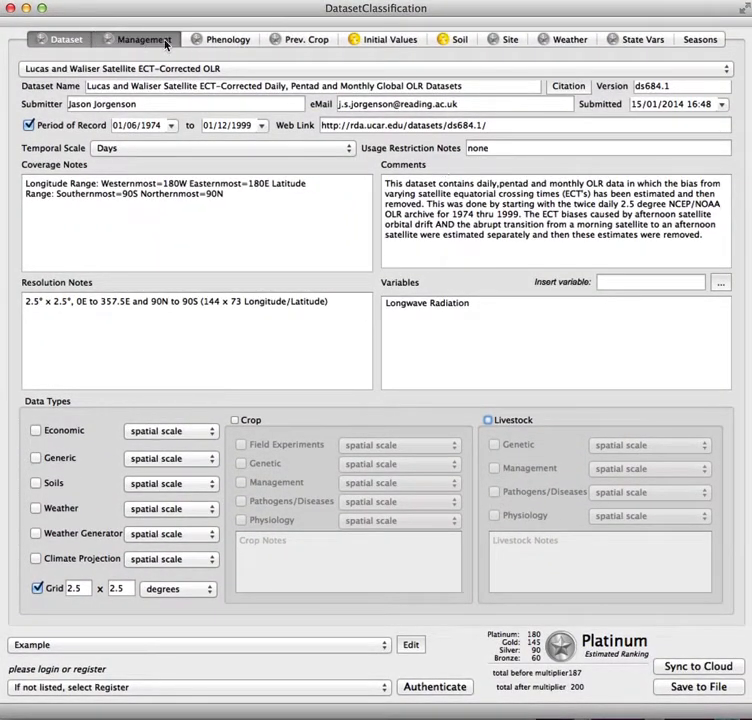
click(227, 40)
click(300, 40)
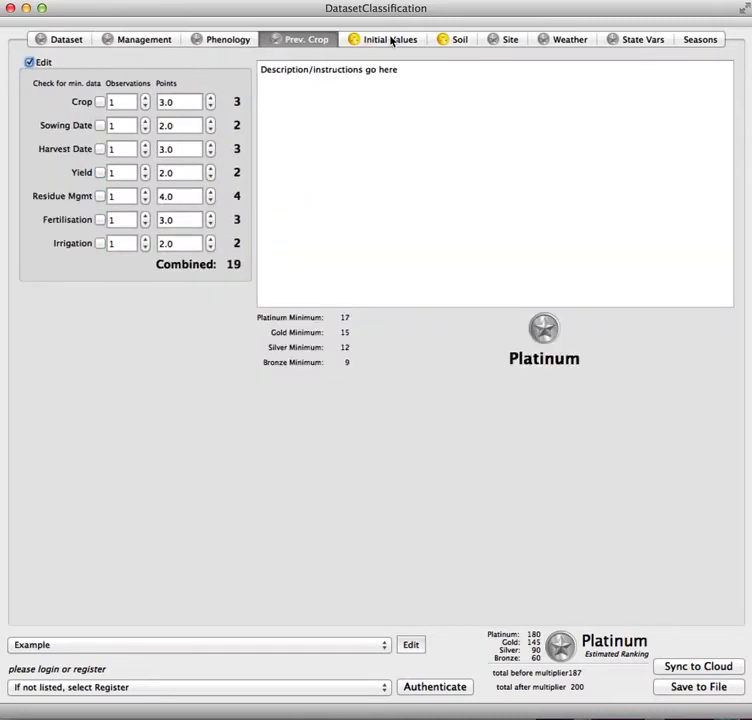
click(391, 40)
click(463, 40)
click(513, 41)
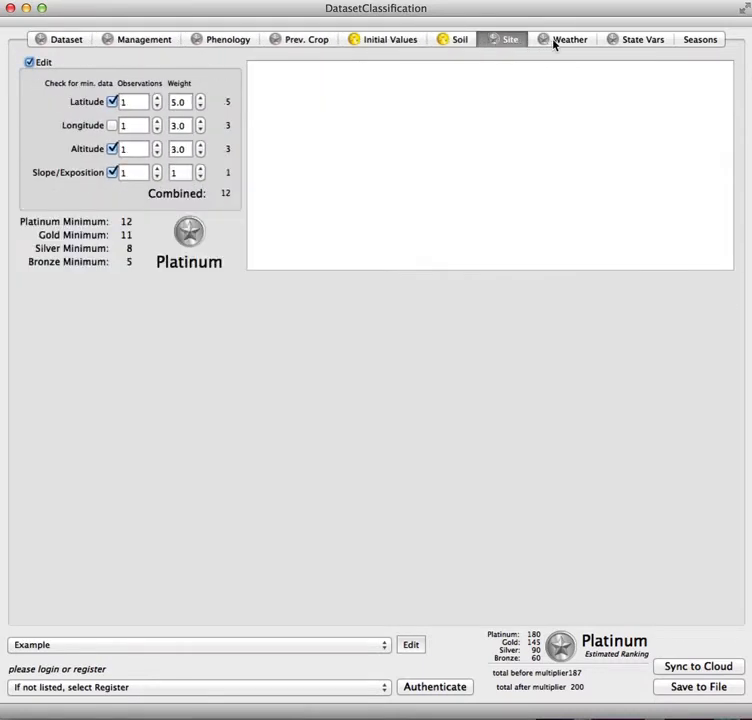
click(560, 41)
click(660, 41)
click(701, 40)
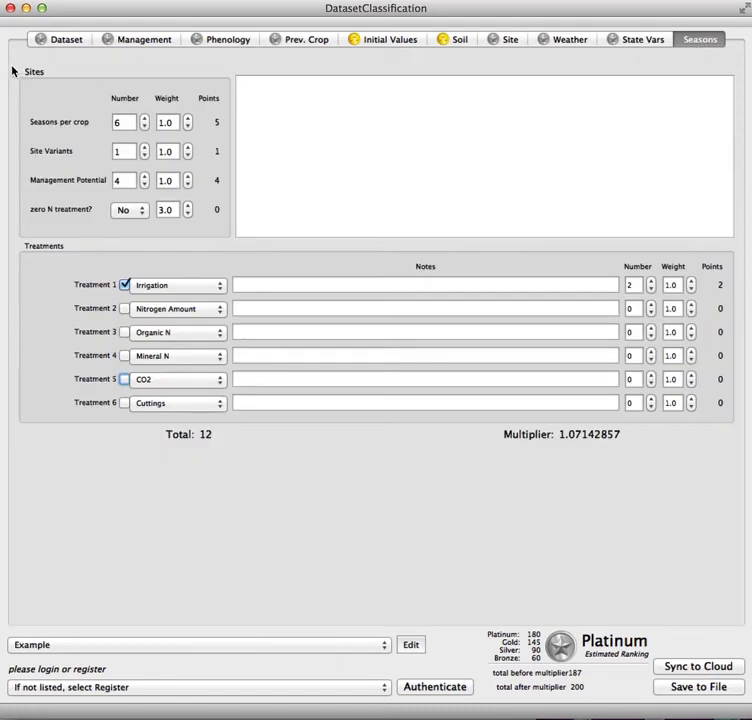
click(77, 42)
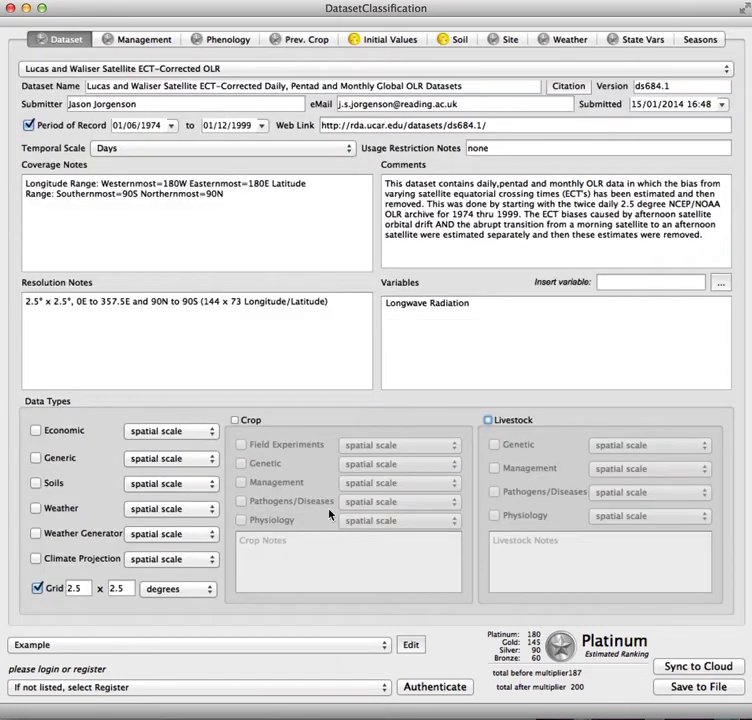
Sync the dataset to the cloud, dismiss the confirmation and switch to the engin.io page in the browser.
click(698, 672)
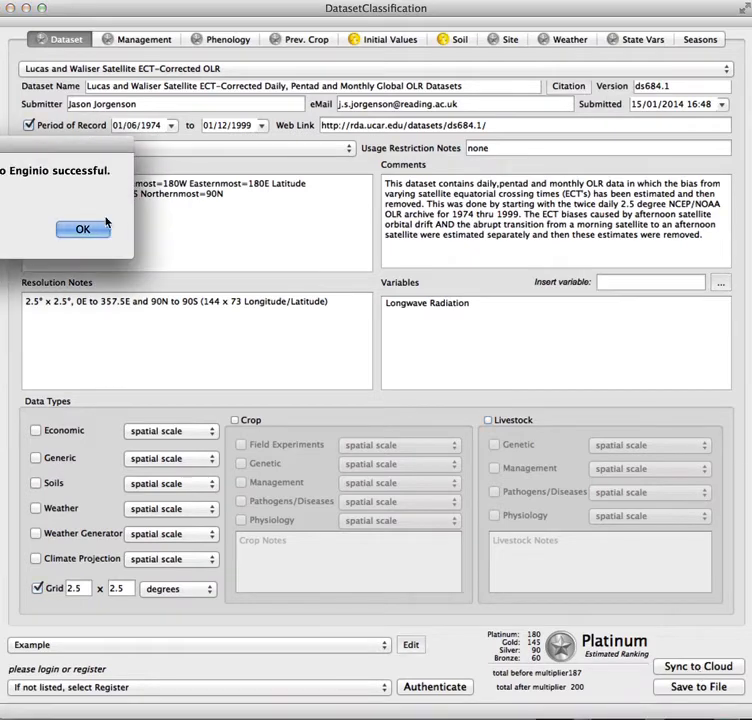
drag(112, 163, 302, 224)
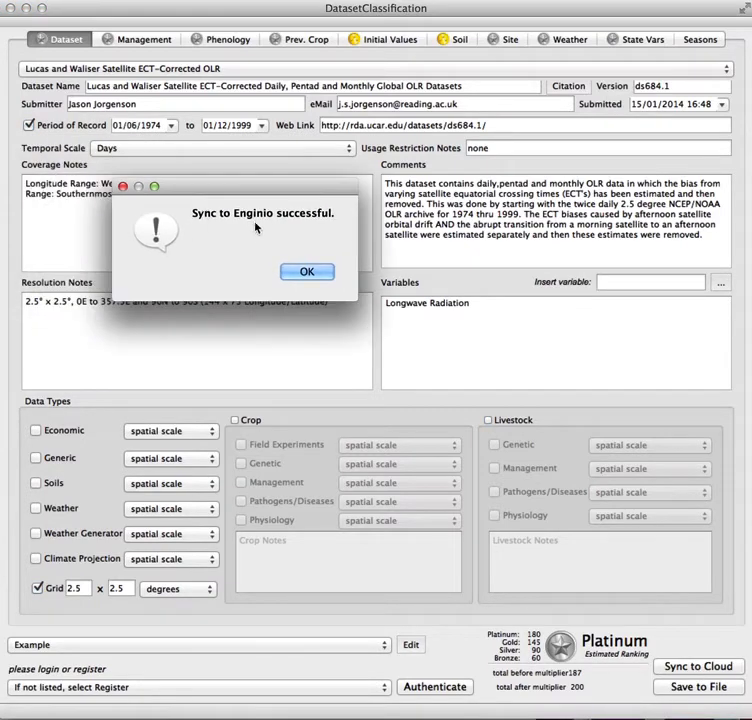
click(301, 269)
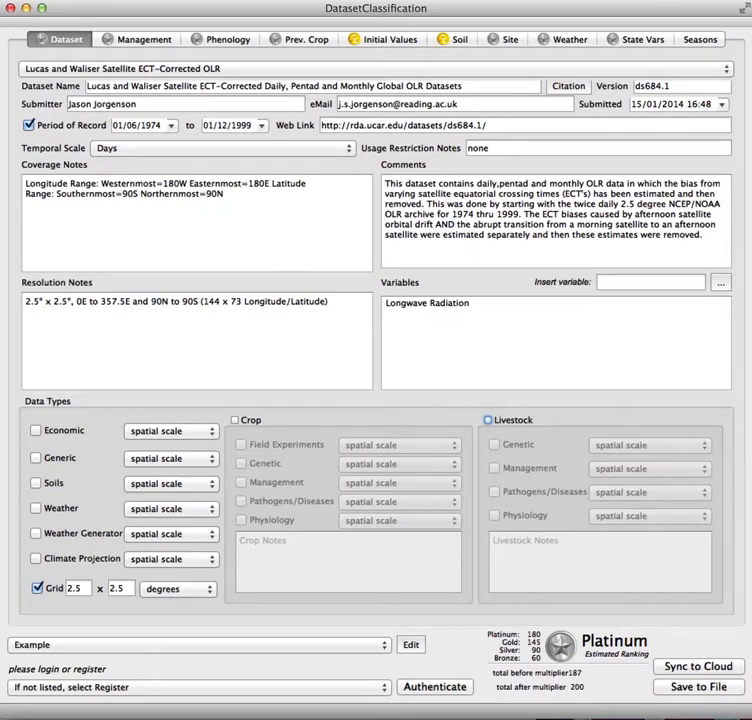
key(super+Tab)
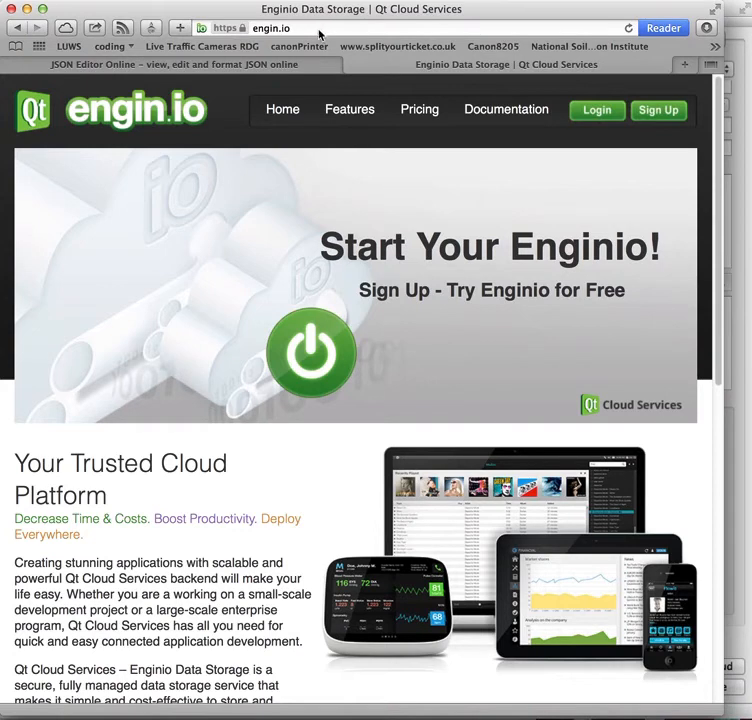
Log in to engin.io and open the datasetRanking dashboard at a reduced page zoom.
click(591, 111)
click(366, 410)
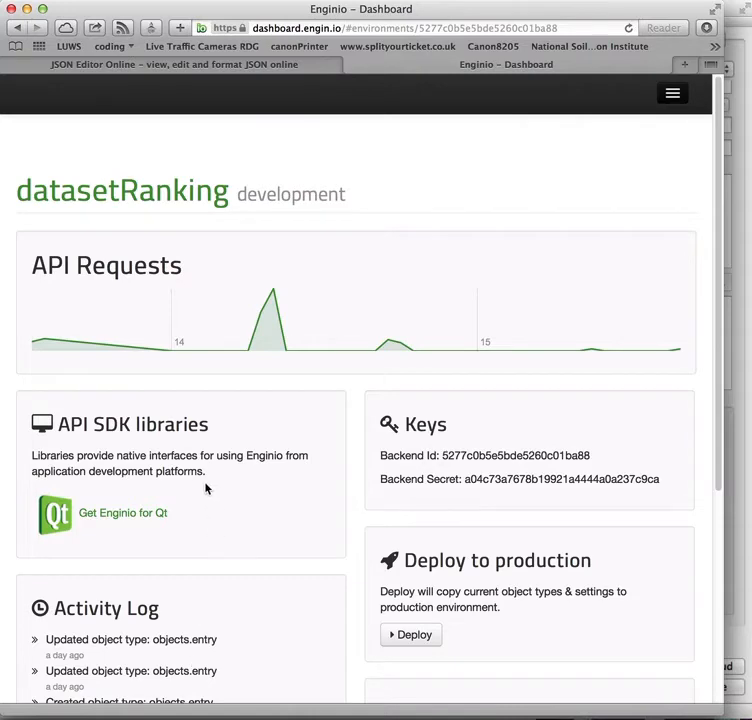
key(super+minus)
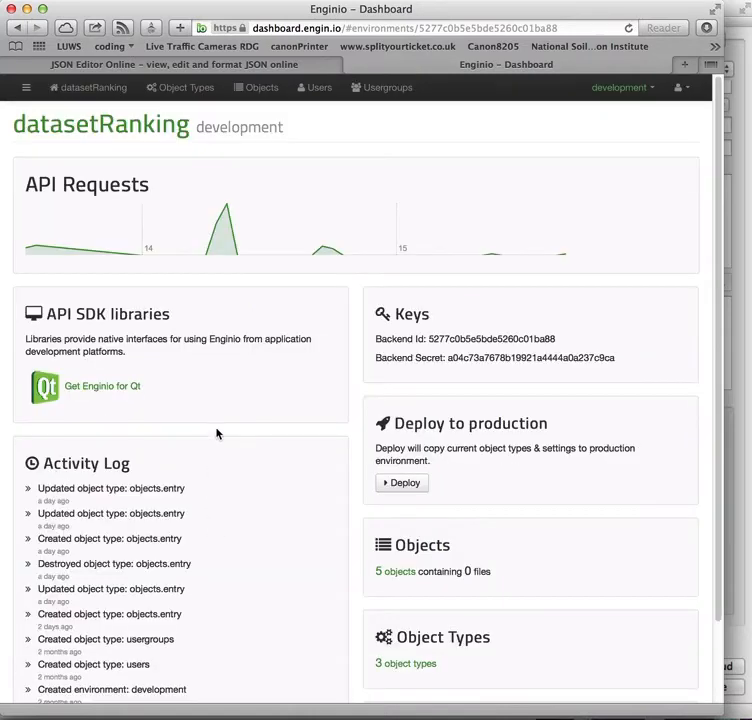
Examine the properties of the objects.entry object type and return to the object types list.
click(180, 89)
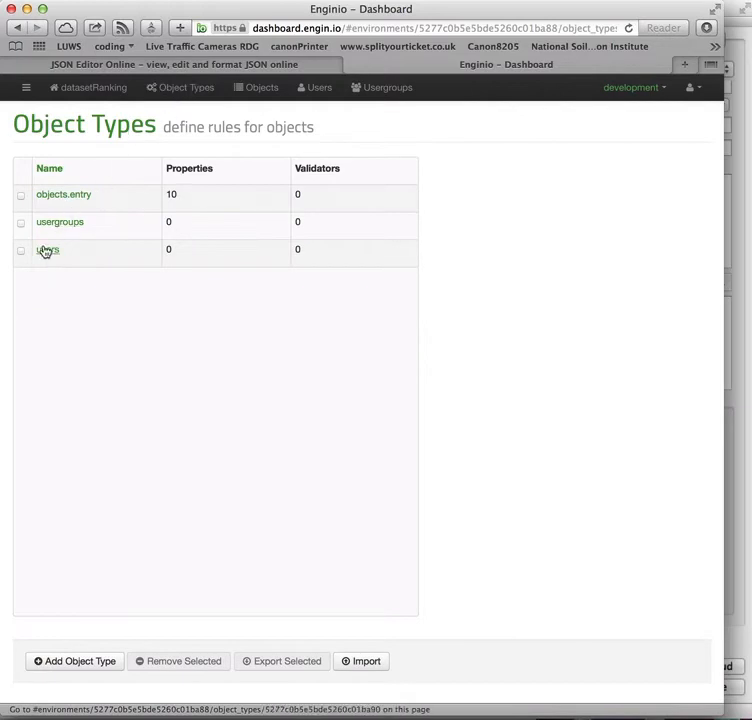
click(67, 194)
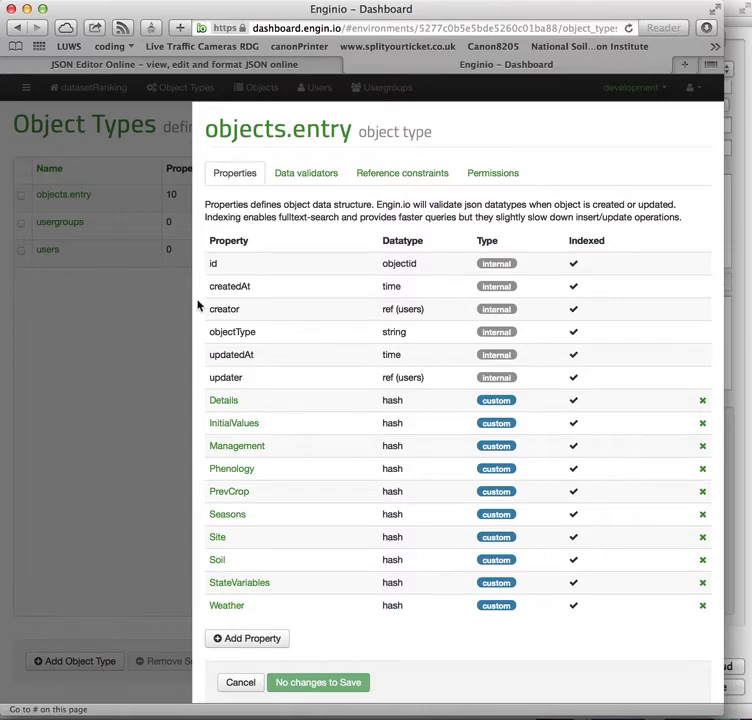
click(126, 368)
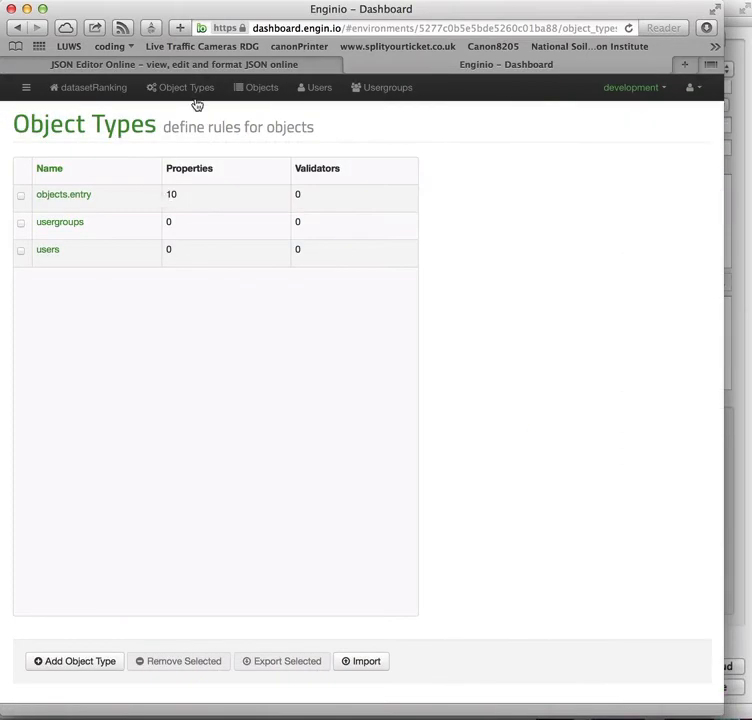
Examine the JSON data of the most recently created object down to its Seasons section, leaving it without changes.
click(249, 92)
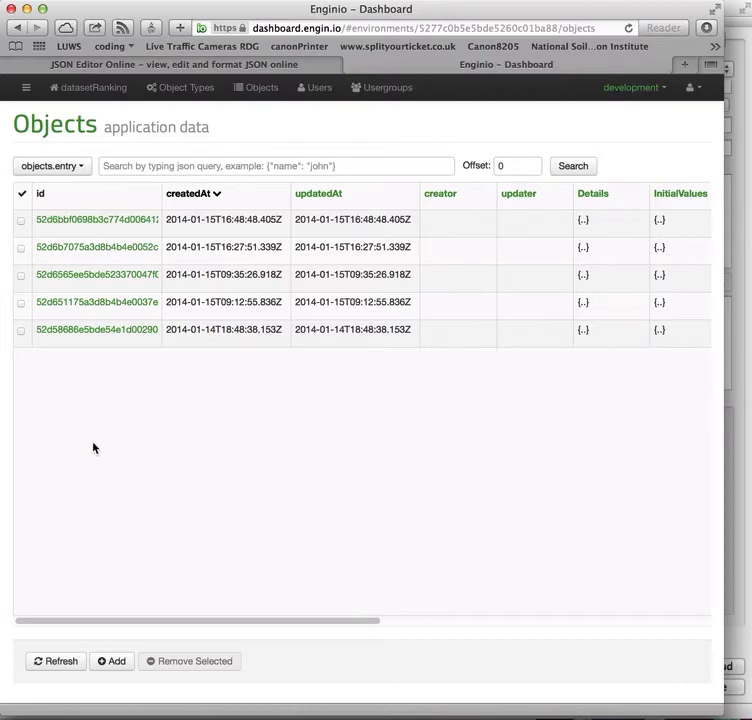
click(109, 220)
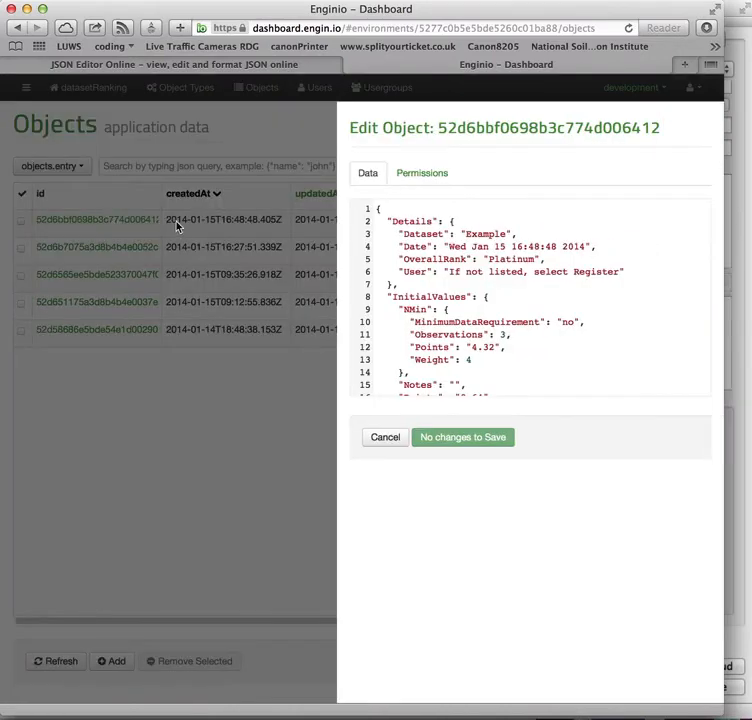
drag(418, 217, 450, 356)
click(459, 341)
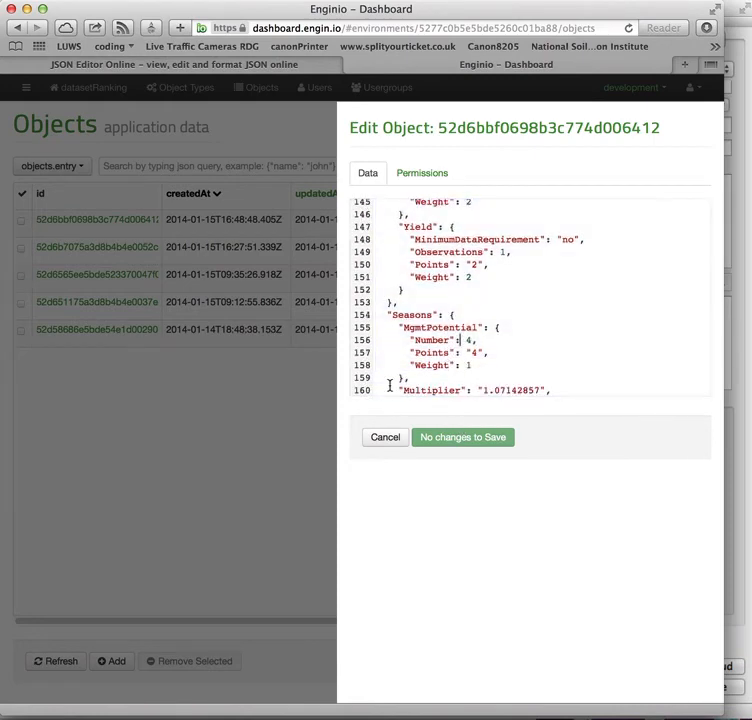
click(385, 438)
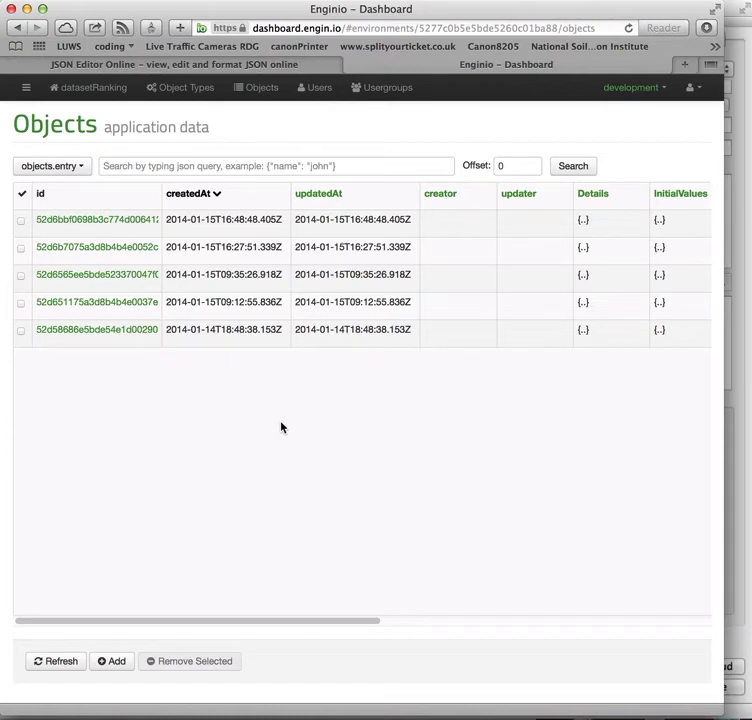
Remove all stored objects of type objects.entry from the Enginio database.
click(21, 194)
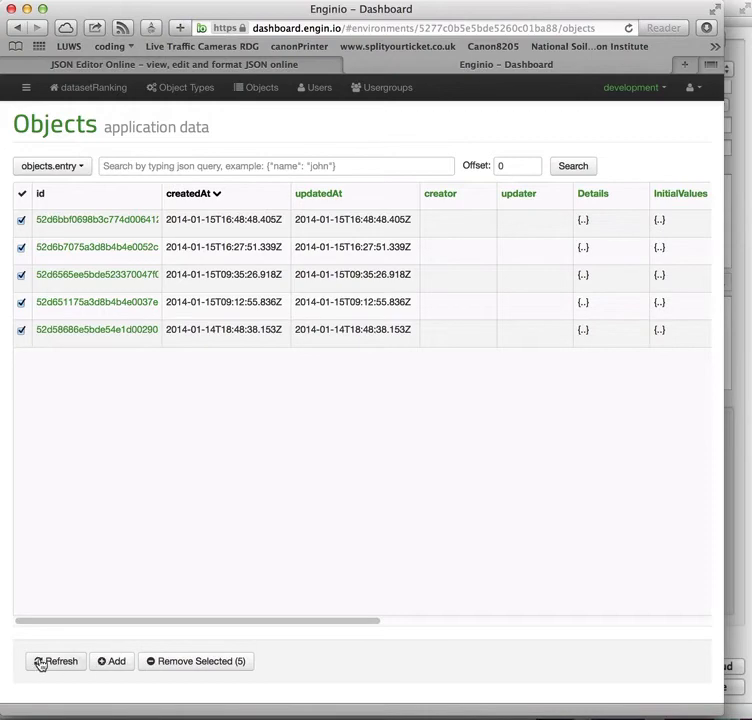
click(201, 662)
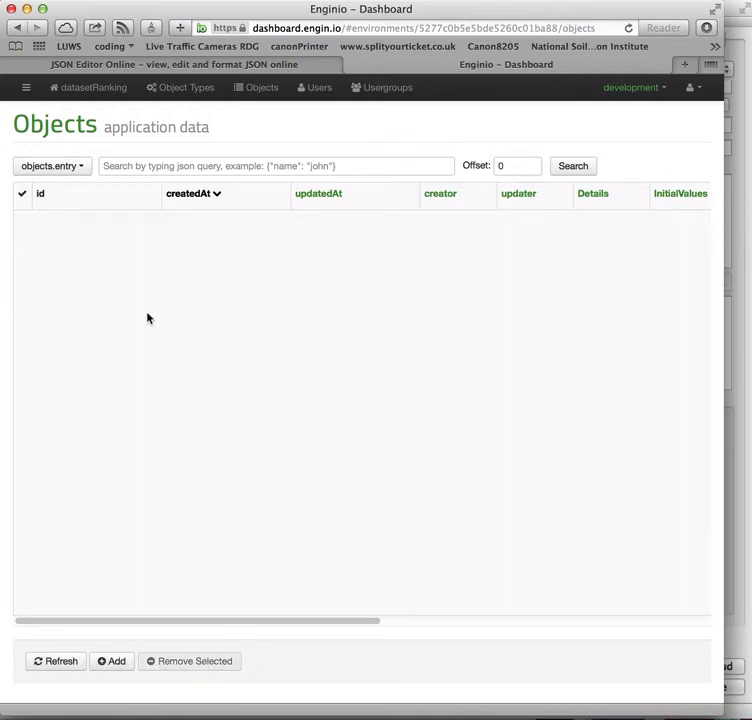
Move the browser window out of the way, switch to DatasetClassification and close its window.
drag(316, 10, 317, 180)
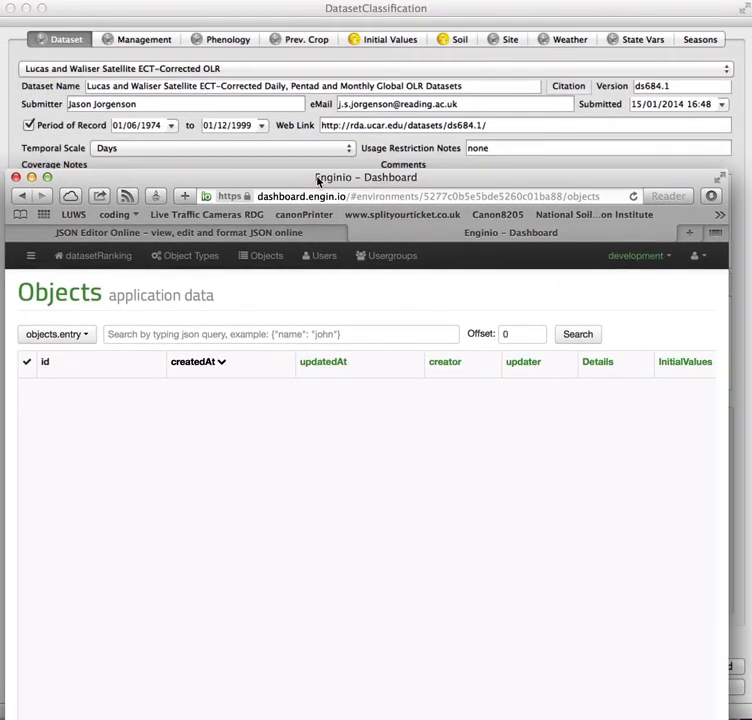
click(524, 16)
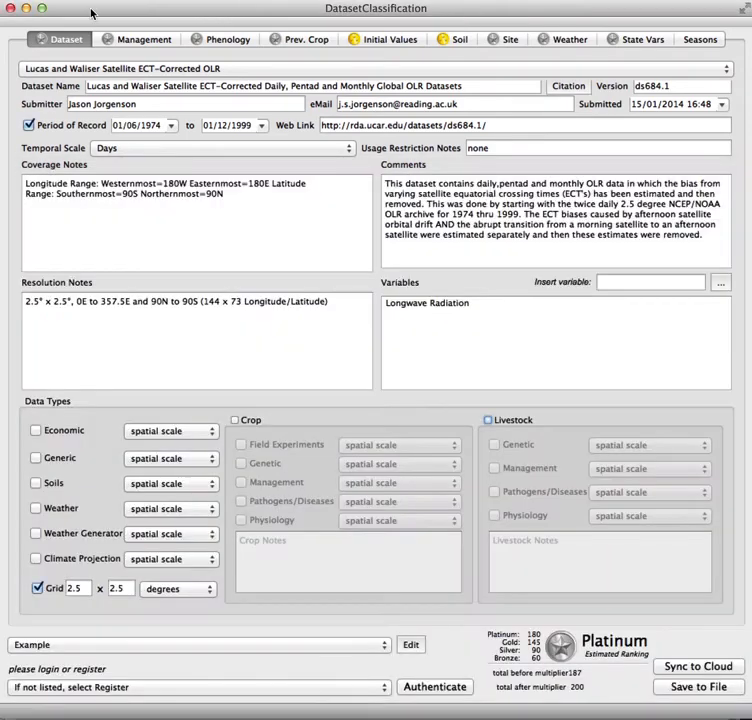
click(13, 10)
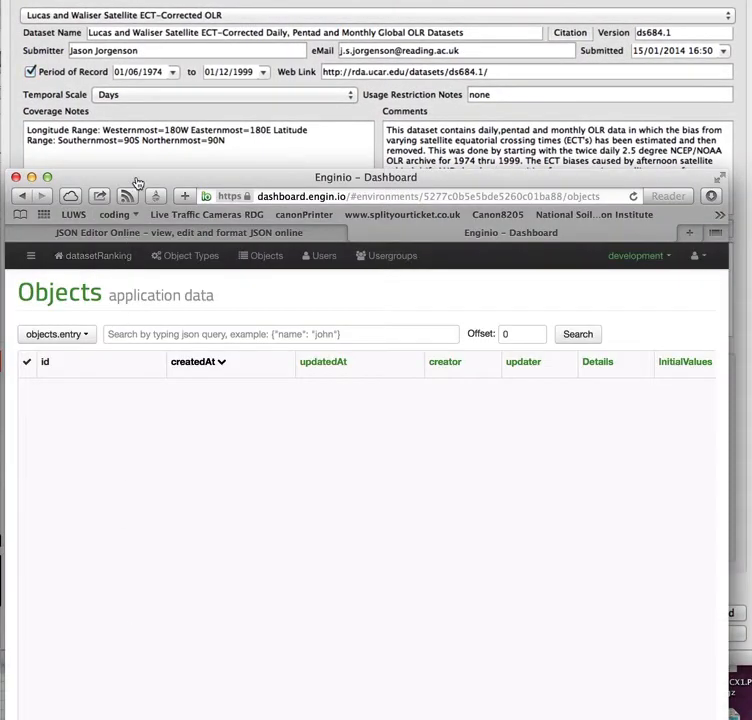
Arrange the DatasetClassification and browser windows side by side, keeping the cloud sync control and the Enginio objects list in view.
drag(136, 183, 135, 463)
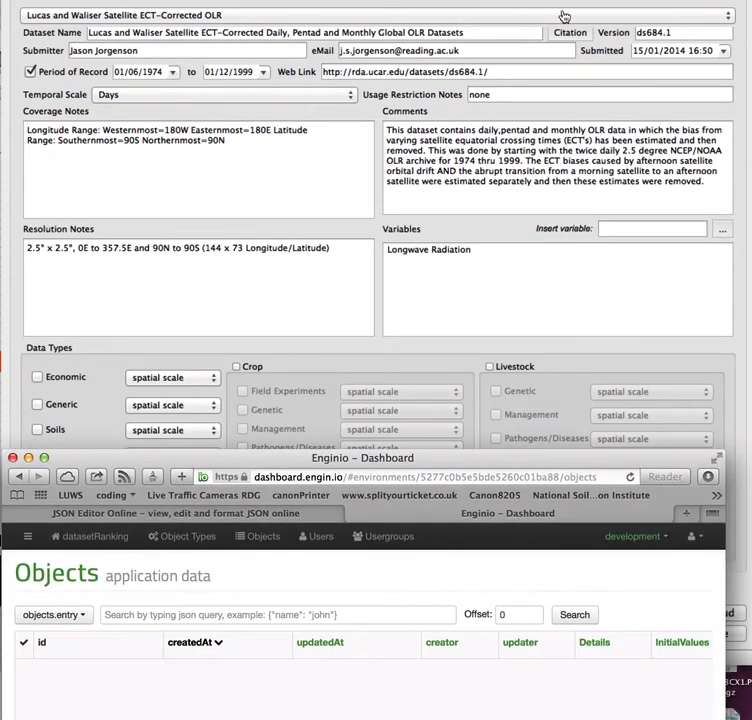
drag(420, 3, 102, 4)
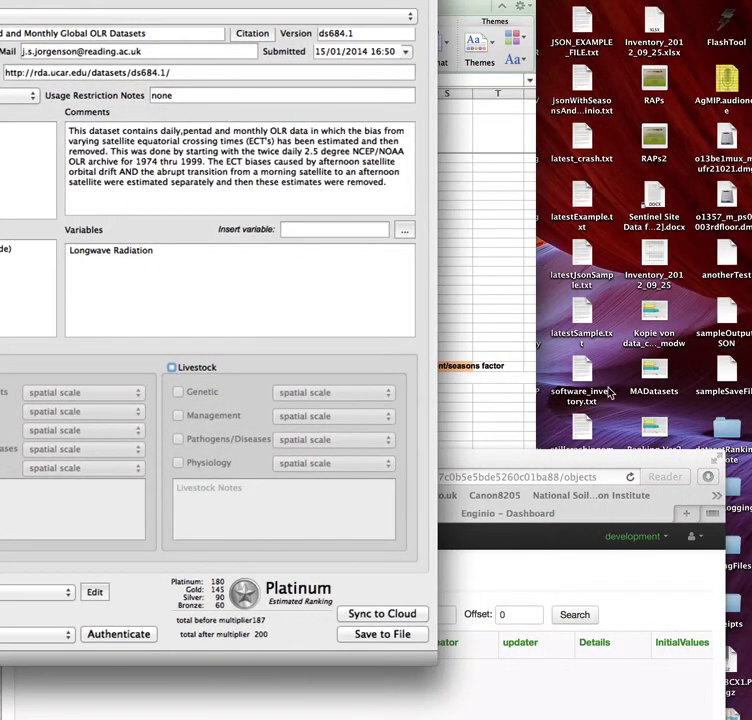
drag(497, 467, 711, 40)
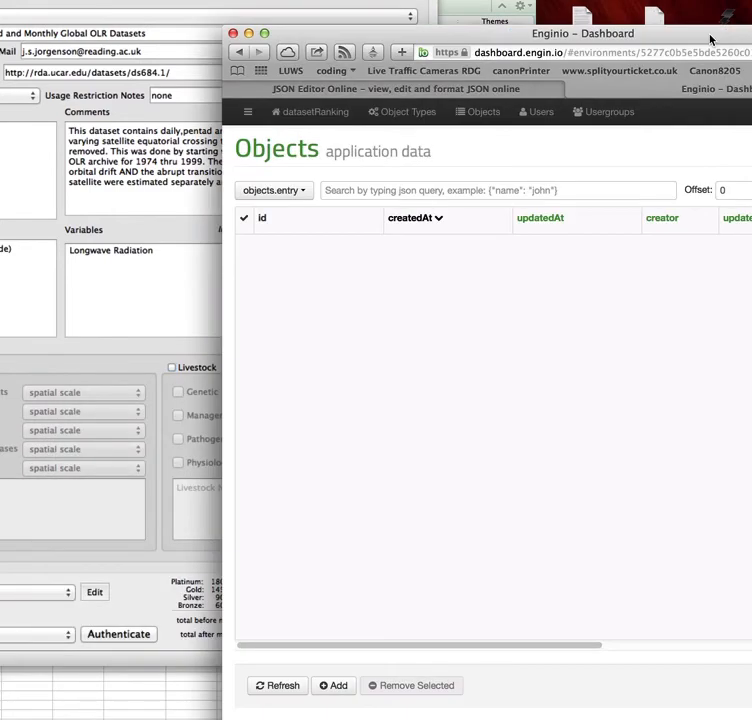
drag(383, 34, 505, 14)
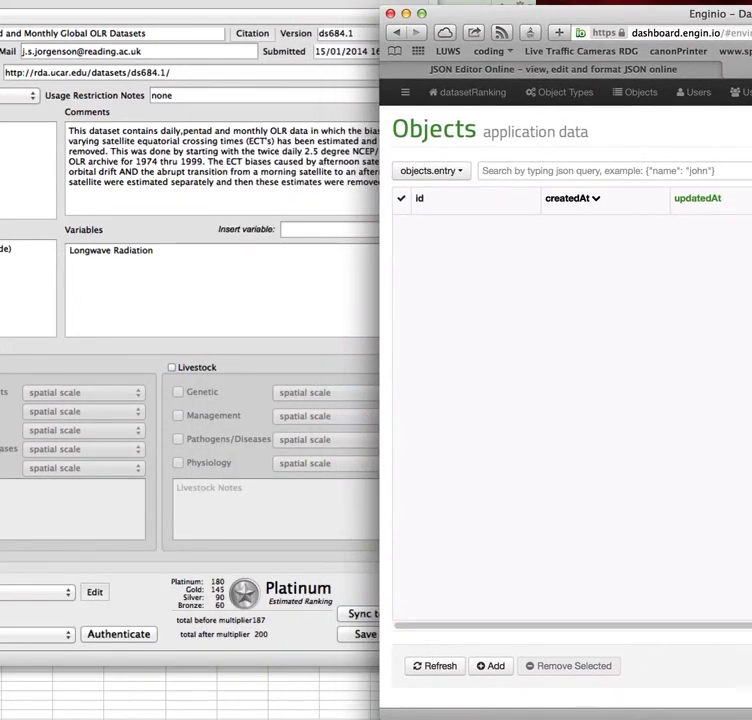
drag(394, 1, 331, 13)
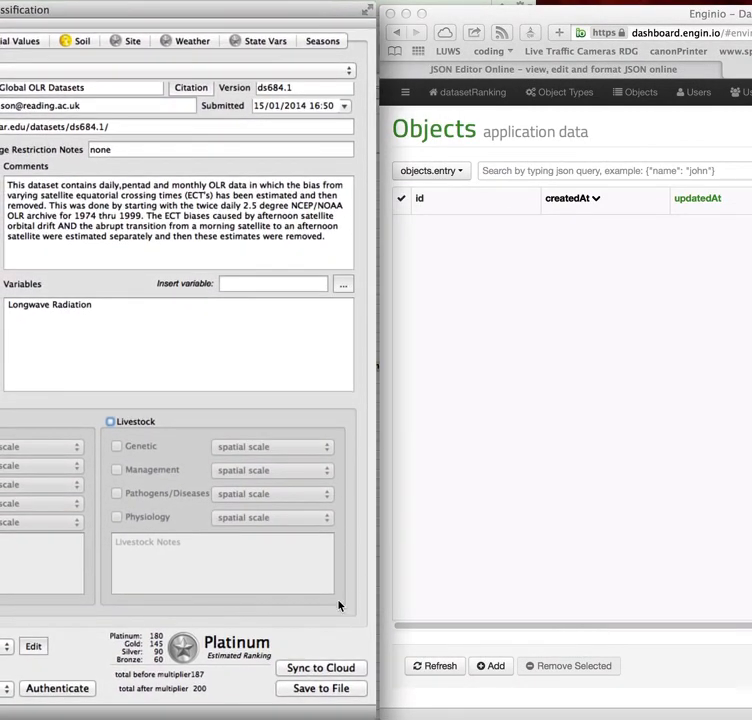
Sync the dataset to the cloud again and dismiss the confirmation.
click(320, 668)
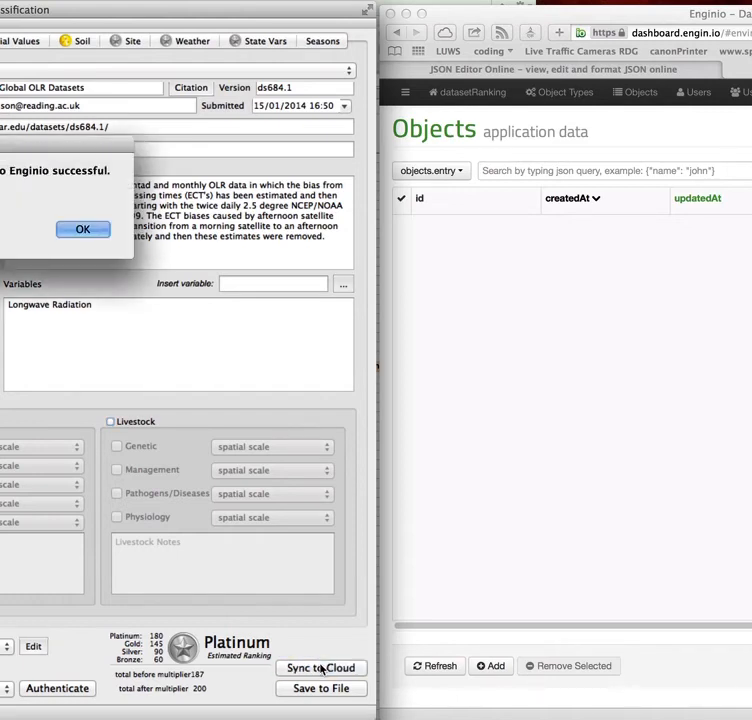
drag(70, 158, 192, 220)
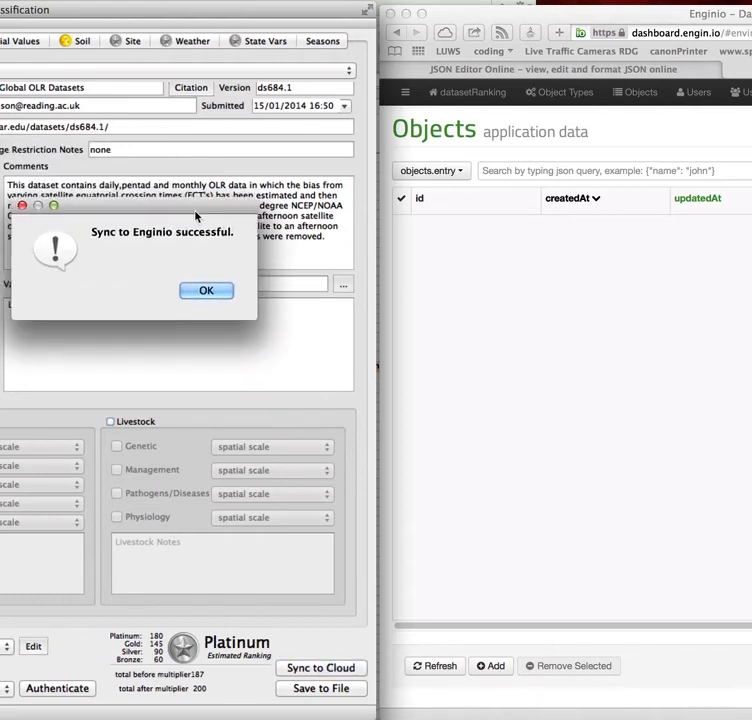
click(228, 292)
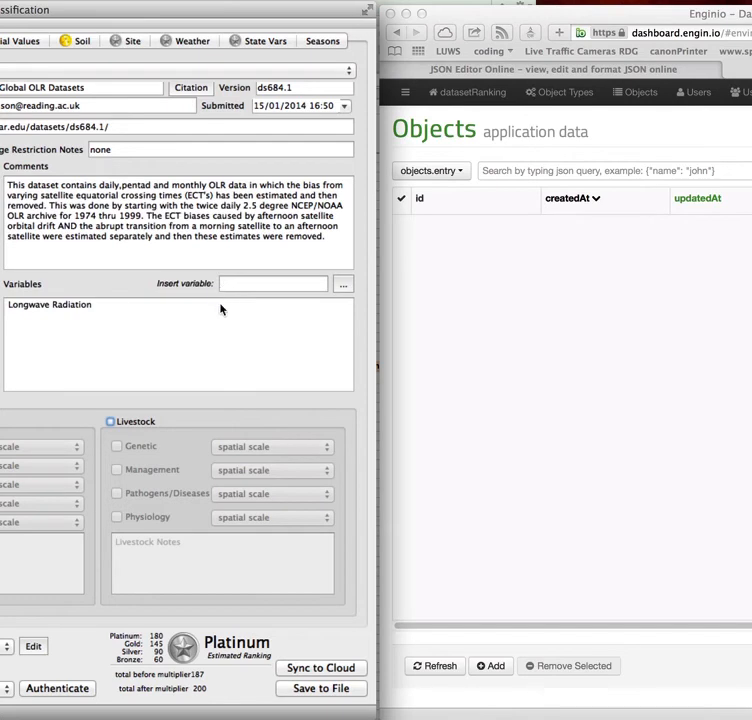
Refresh the Enginio objects list in the browser, look at the newly synced entry and close its editor.
click(423, 689)
click(432, 668)
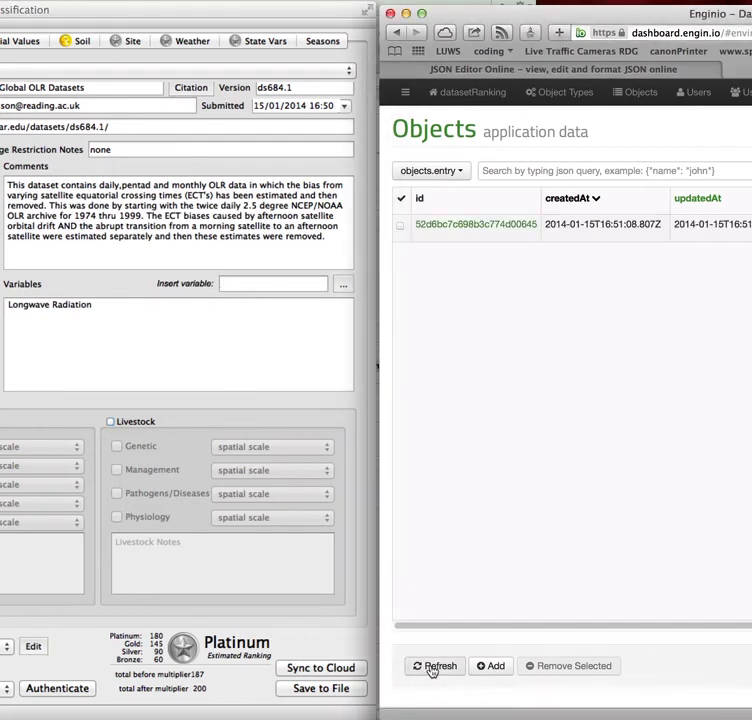
click(467, 229)
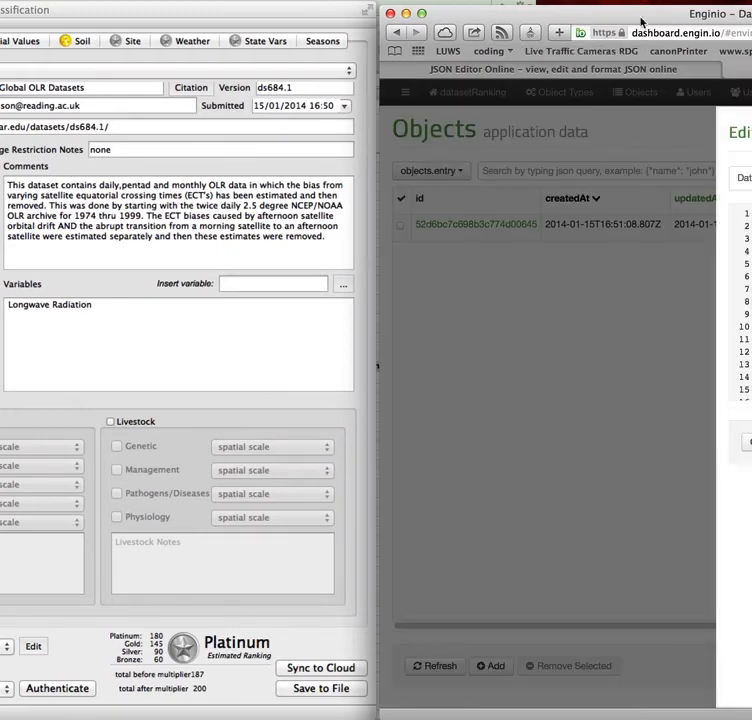
drag(648, 24, 298, 20)
click(220, 320)
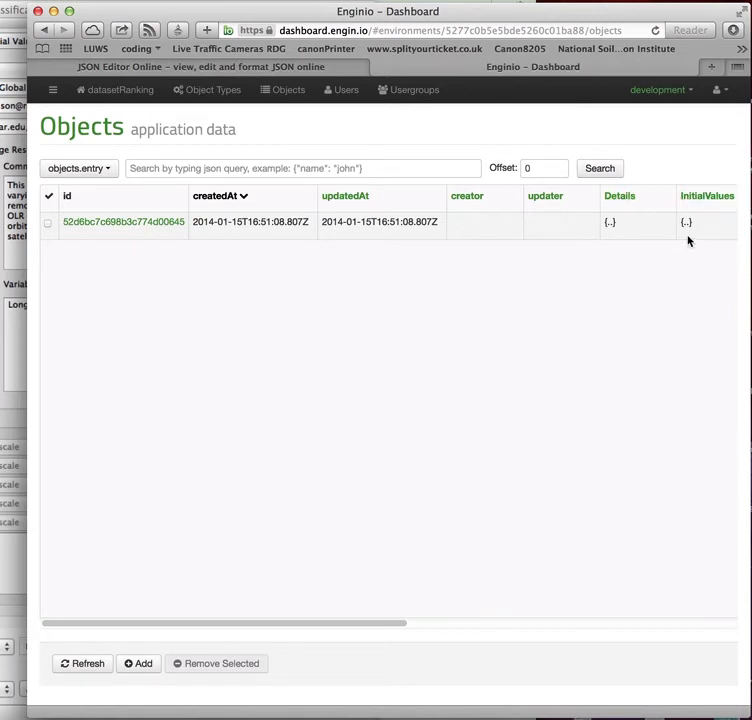
Preview the synced entry's Details data and widen the browser window to show it in full.
mouse_move(686, 222)
mouse_move(611, 224)
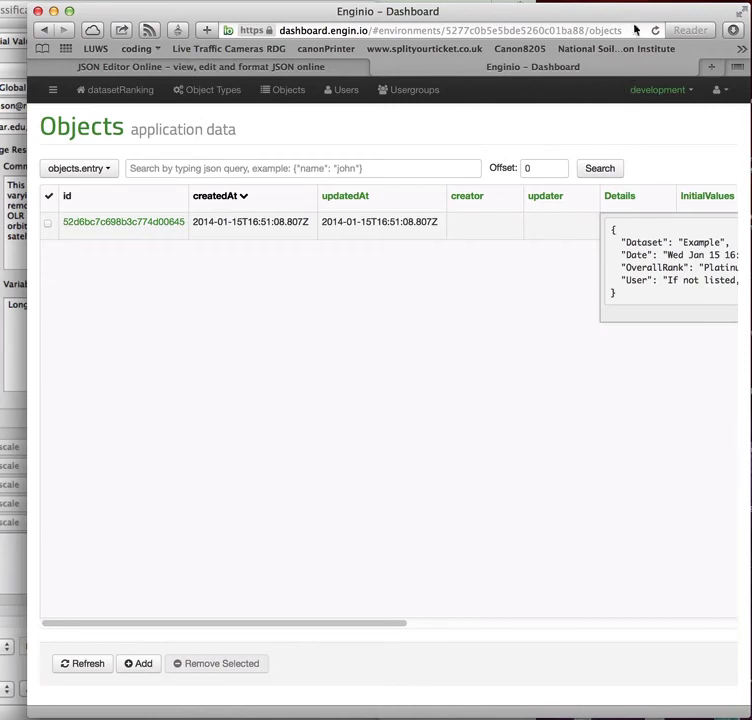
drag(630, 20, 497, 28)
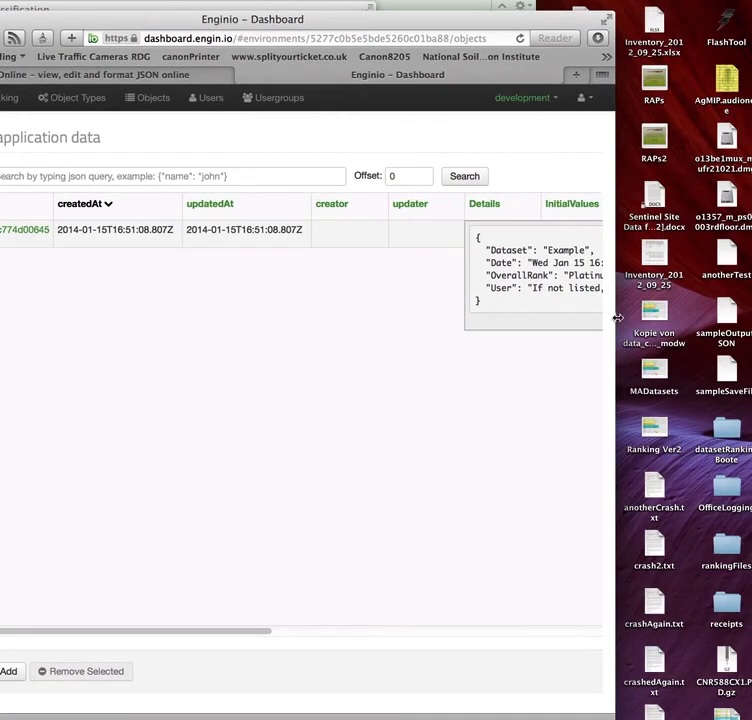
drag(616, 316, 751, 318)
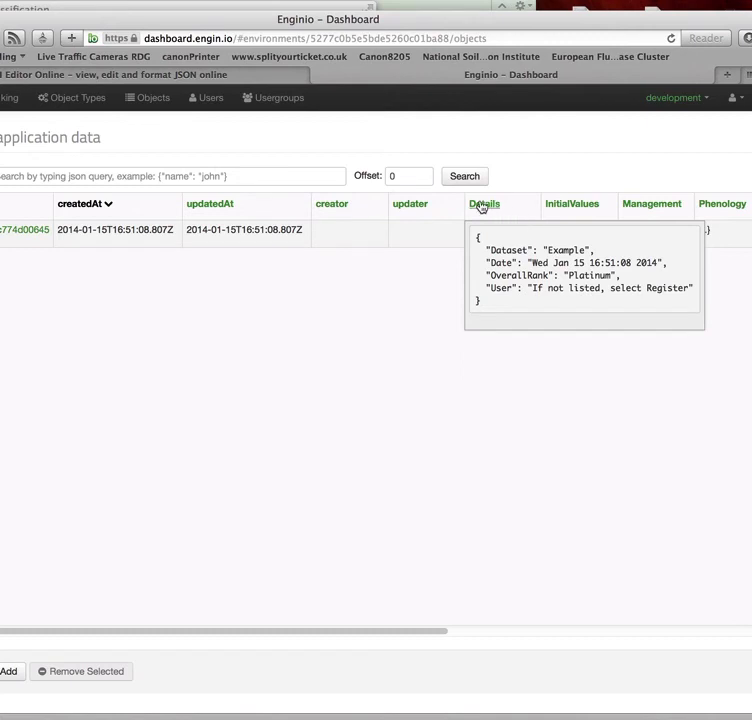
Go through the object list columns, sorting by InitialValues, Management, Phenology, Details and finally updater.
click(569, 209)
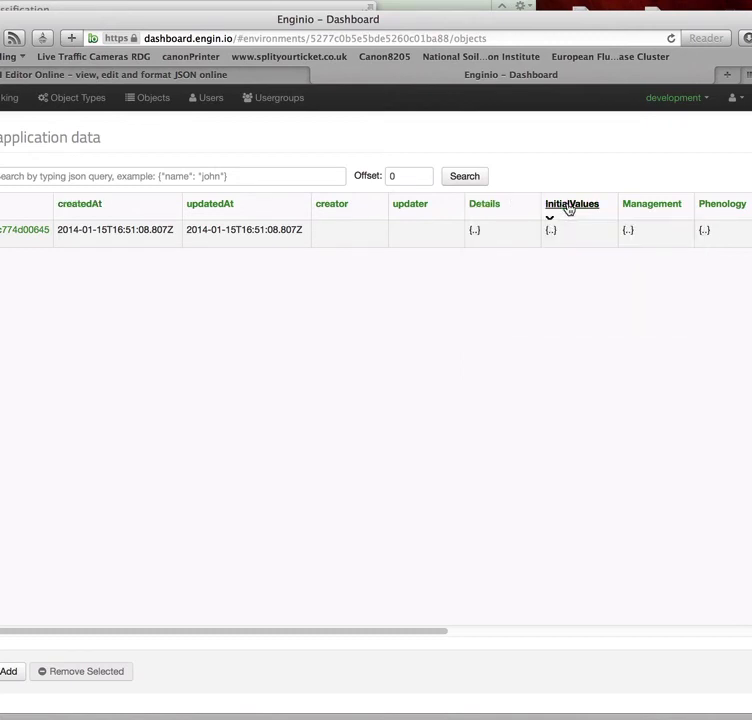
click(629, 209)
click(702, 207)
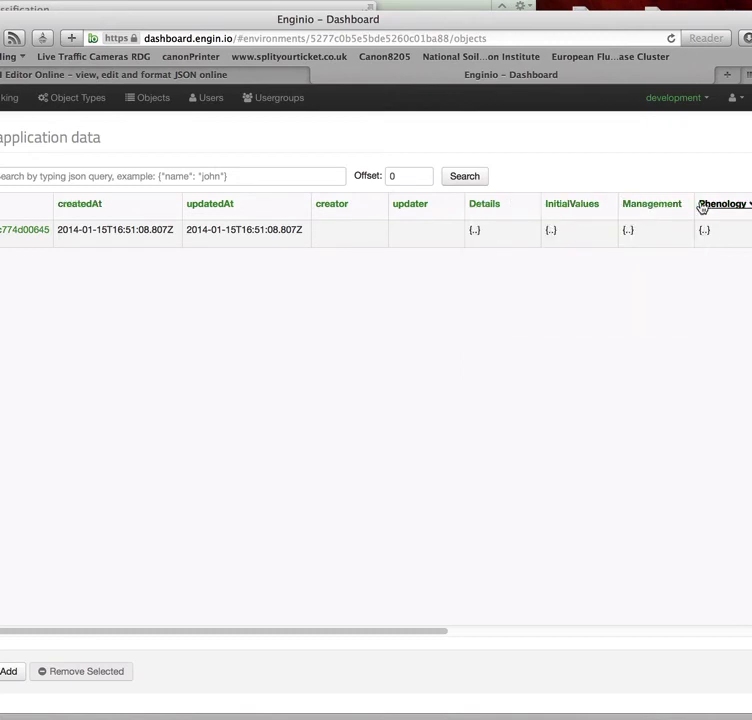
click(485, 208)
click(419, 209)
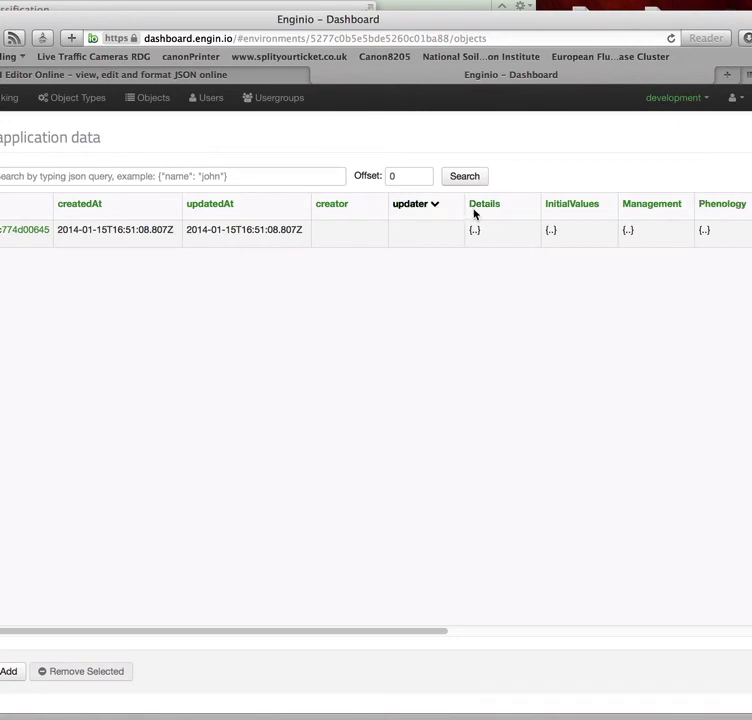
Preview the synced entry's InitialValues, Management and Phenology data and close the browser window to return to DatasetClassification.
mouse_move(552, 232)
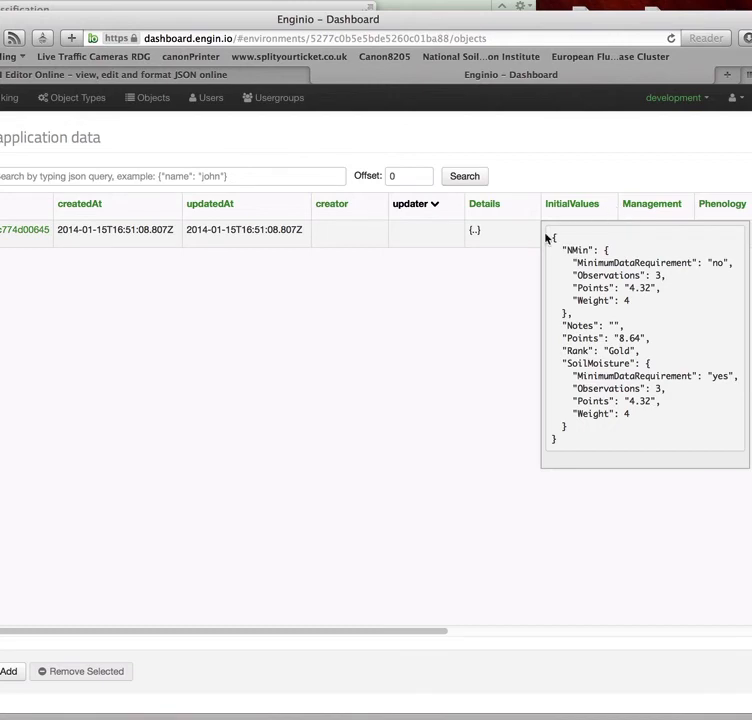
mouse_move(630, 235)
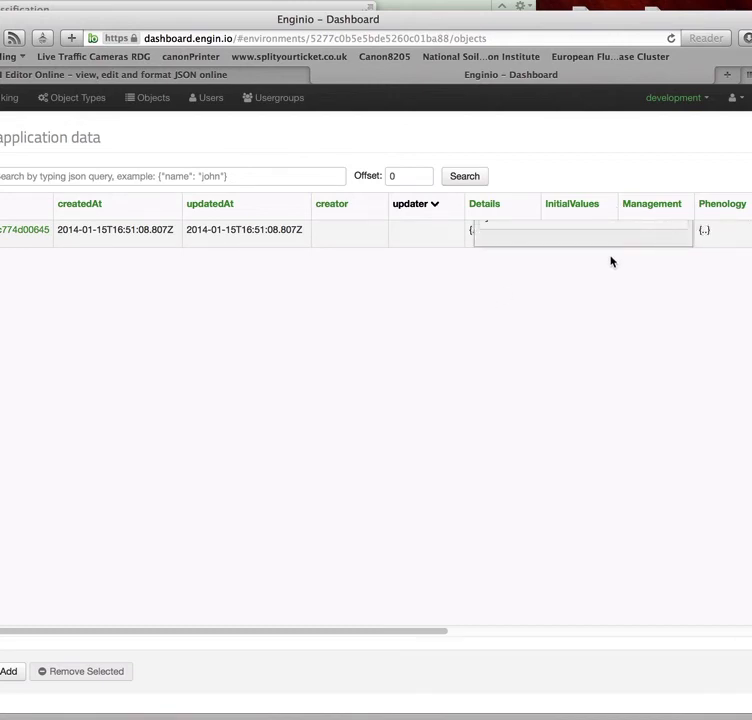
mouse_move(702, 237)
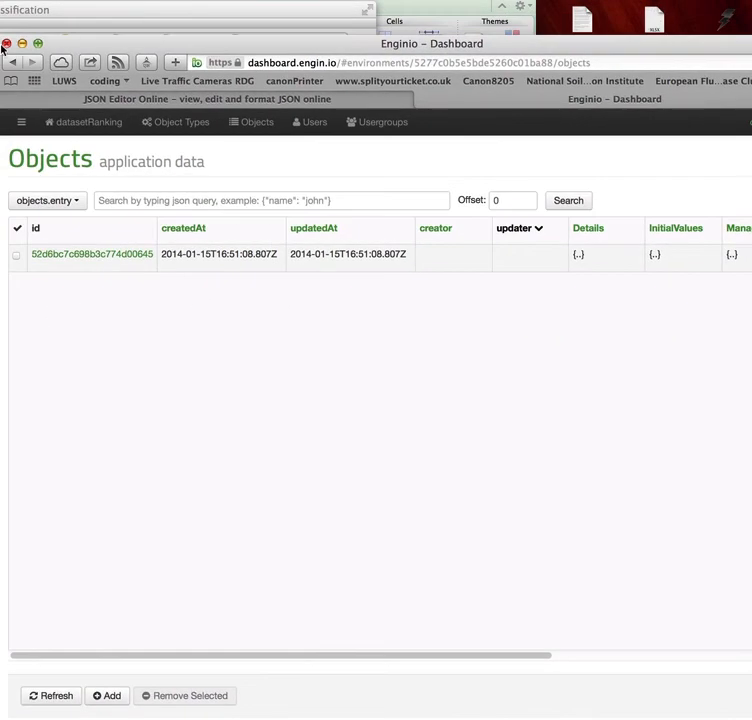
click(6, 43)
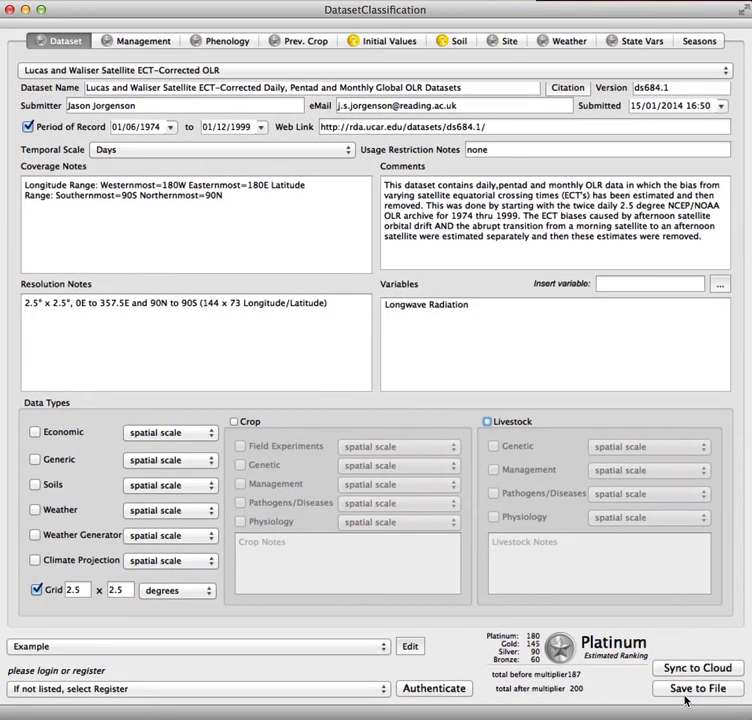
Save the classification to the Desktop as a file named anotherJsonSample.txt.
click(685, 690)
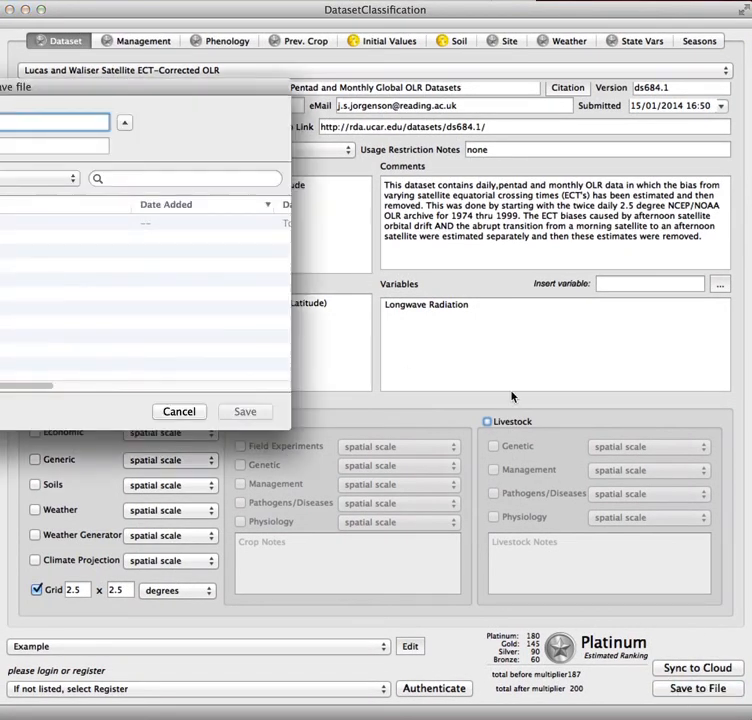
drag(190, 95, 453, 136)
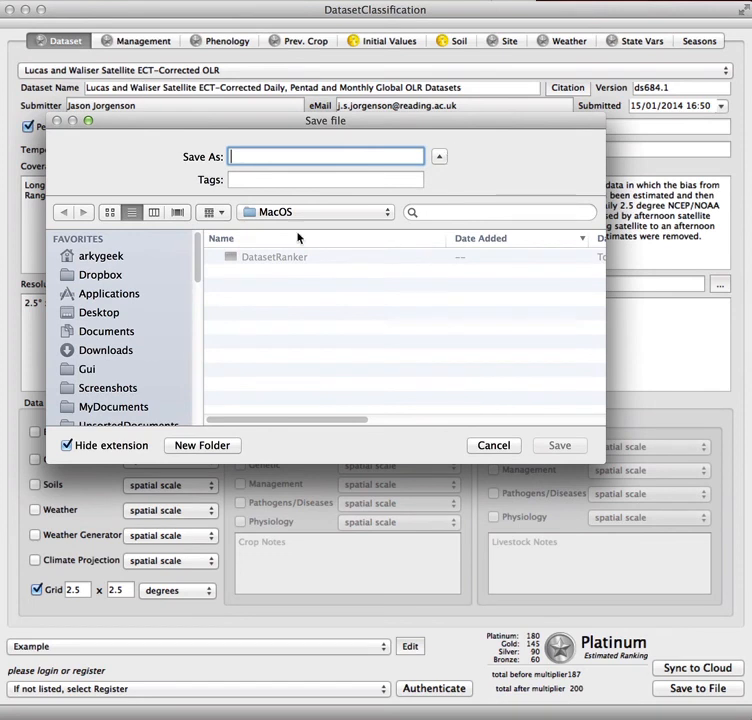
click(92, 312)
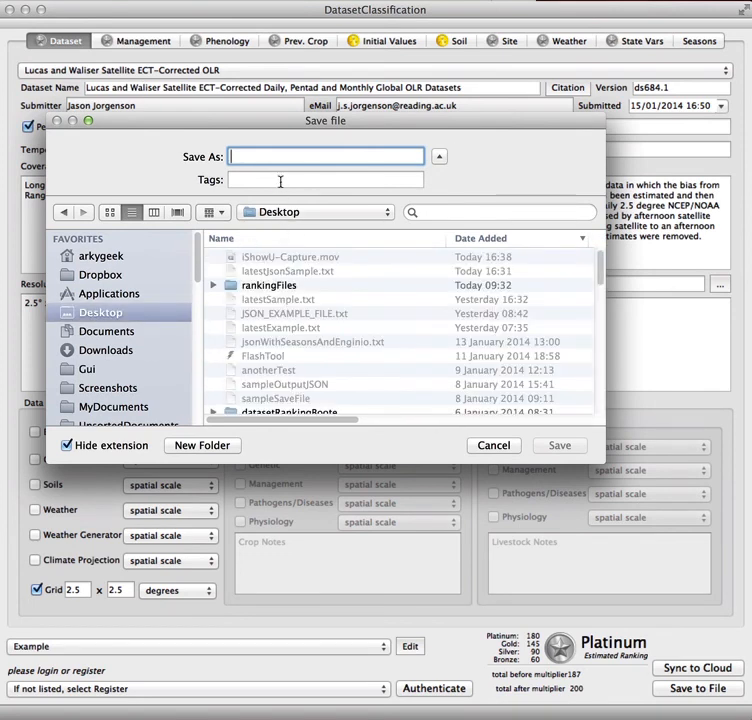
click(298, 272)
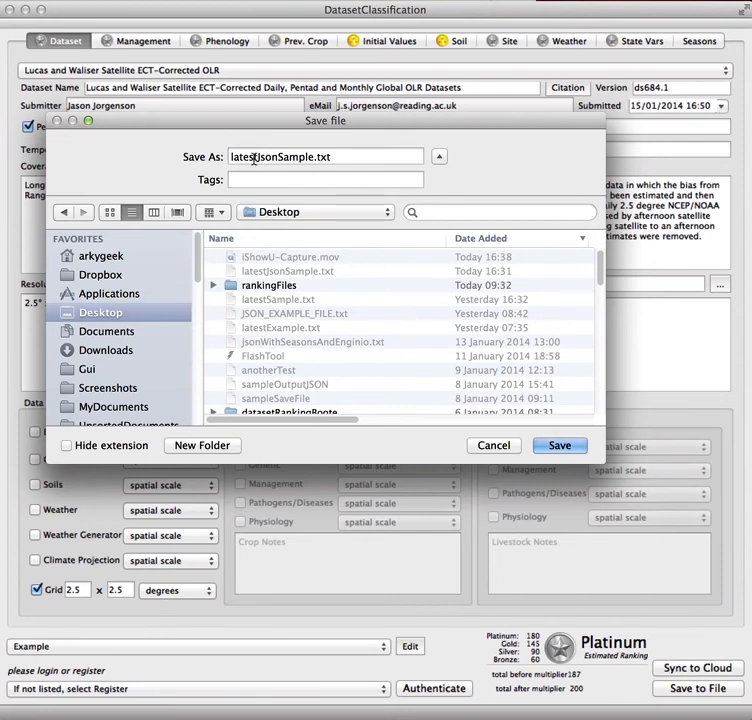
drag(257, 159, 181, 159)
text(another)
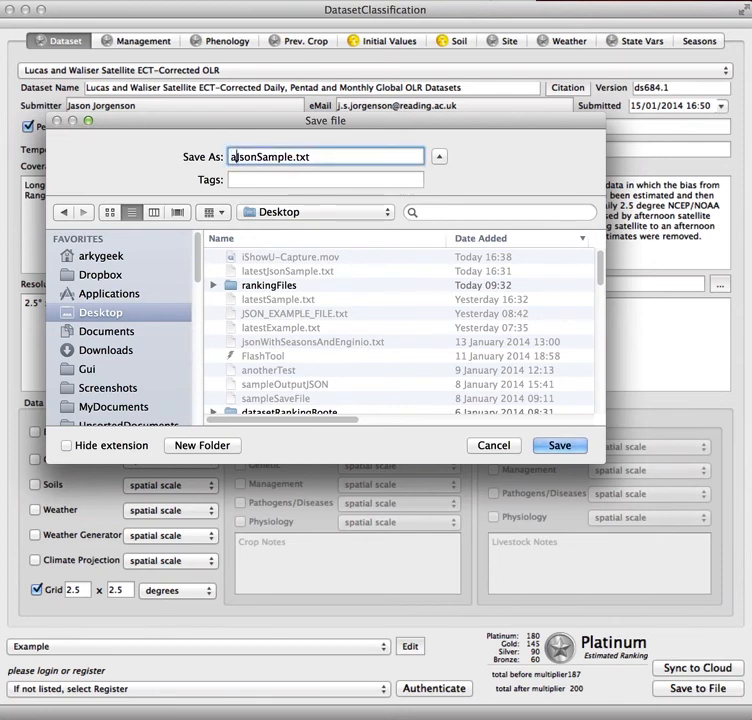
click(562, 445)
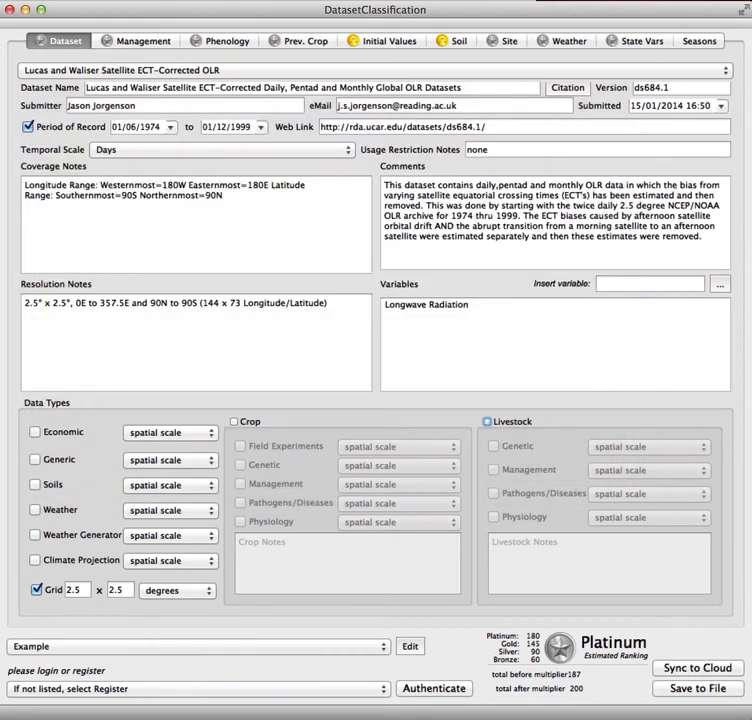
Switch to Finder and open a quick preview of anotherJsonSample.txt from the Desktop, positioned fully in view.
key(super+Tab)
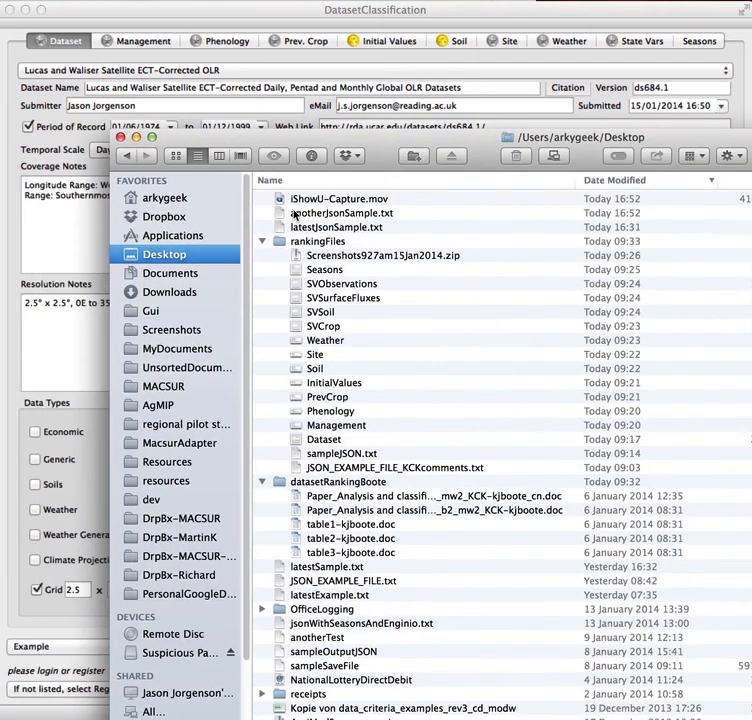
click(341, 214)
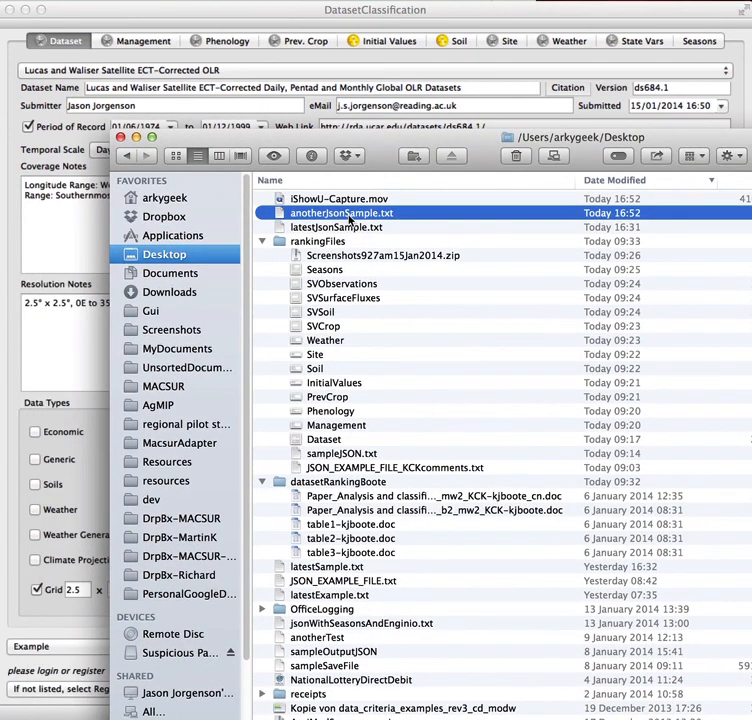
key(space)
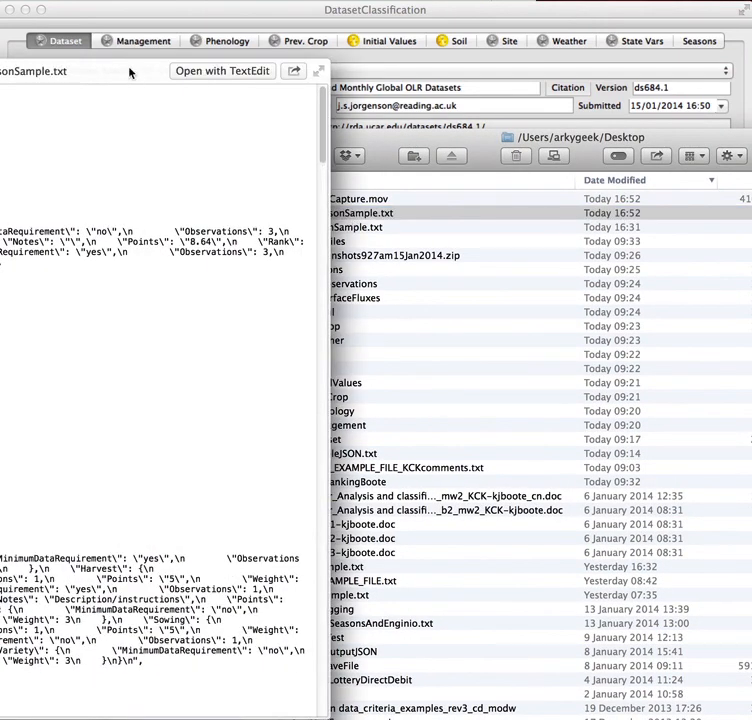
drag(131, 72, 469, 64)
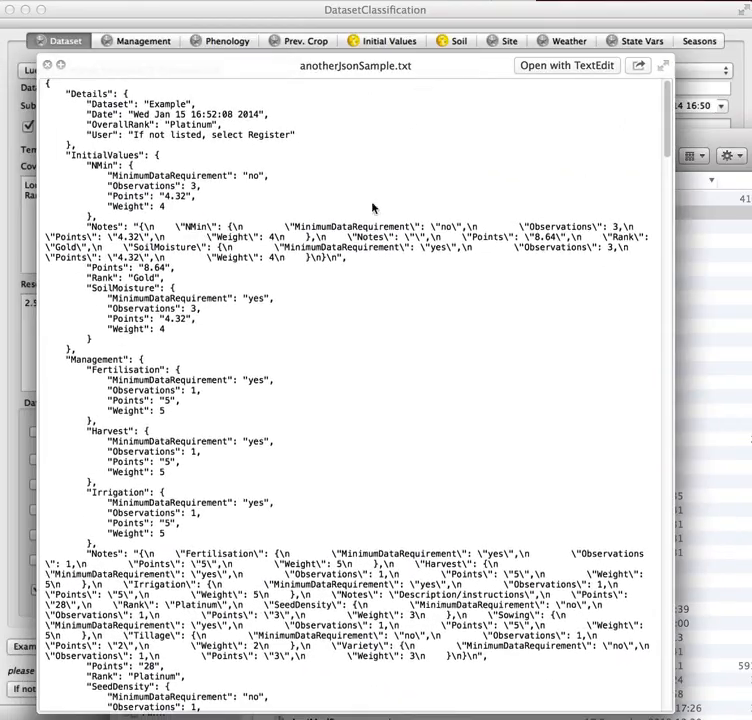
Examine the previewed JSON from Details through Weather, including its Notes text, then close the preview and return to DatasetClassification.
scroll(372, 208, down, 10)
scroll(372, 208, down, 20)
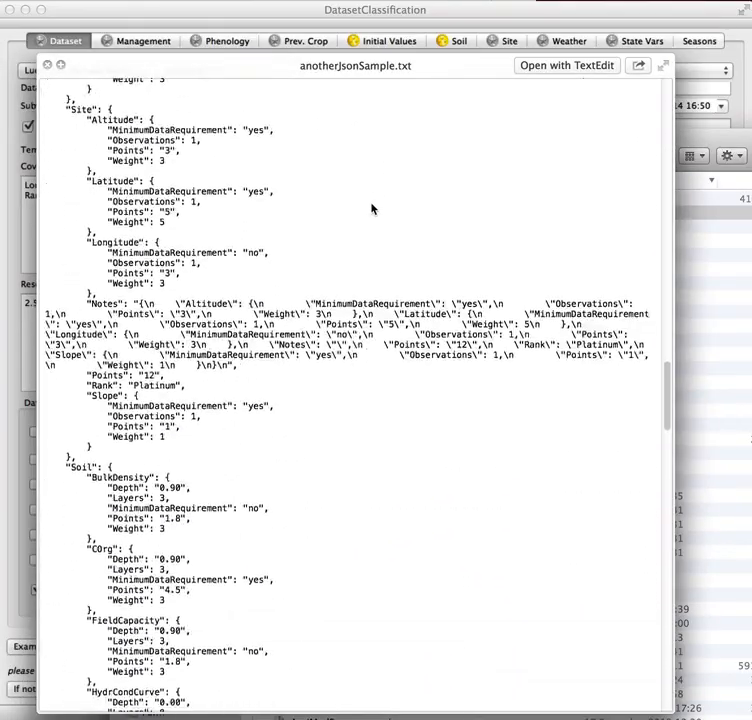
scroll(372, 208, down, 15)
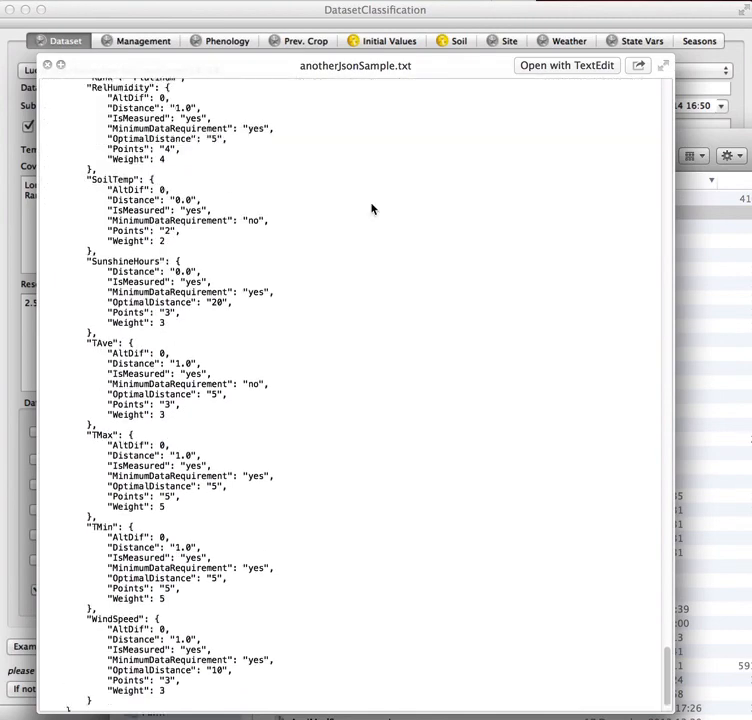
scroll(372, 208, up, 12)
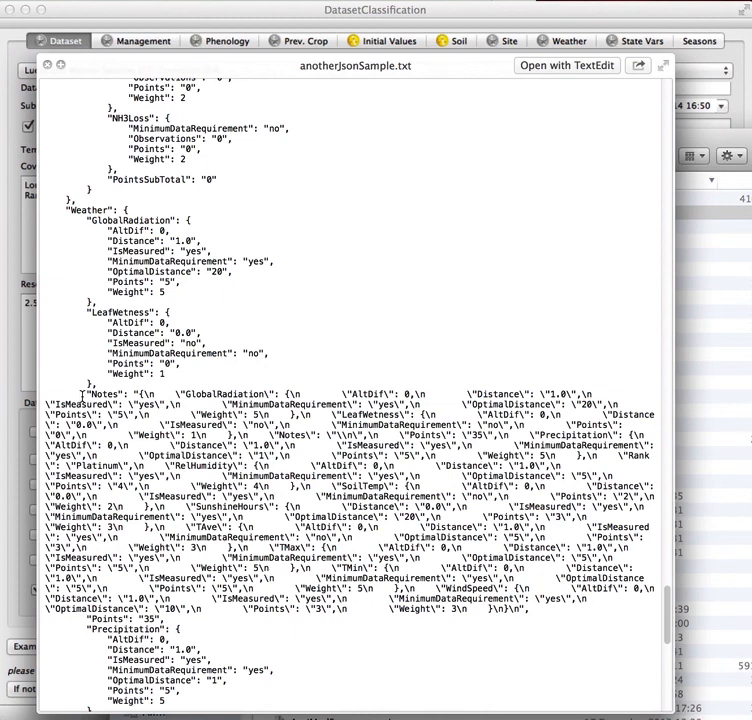
click(48, 66)
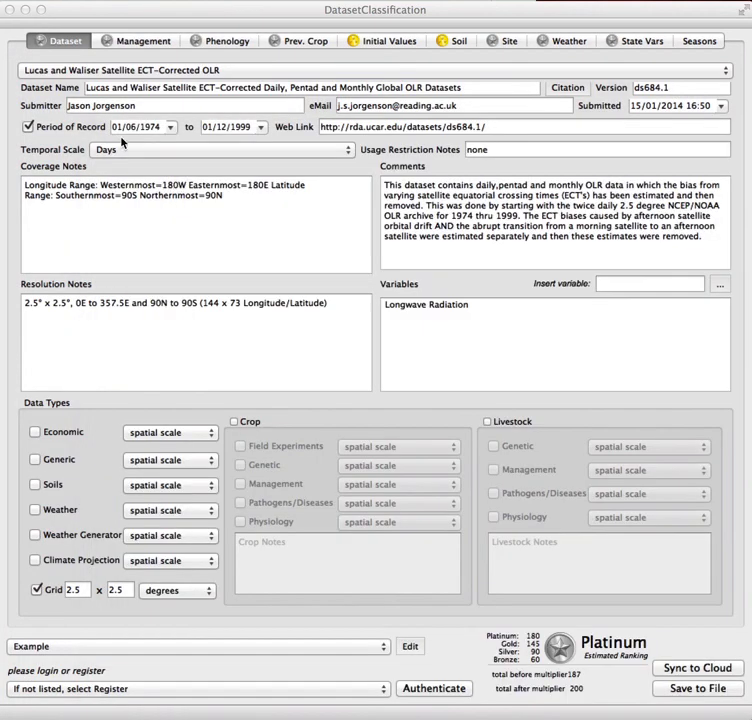
click(121, 136)
click(185, 591)
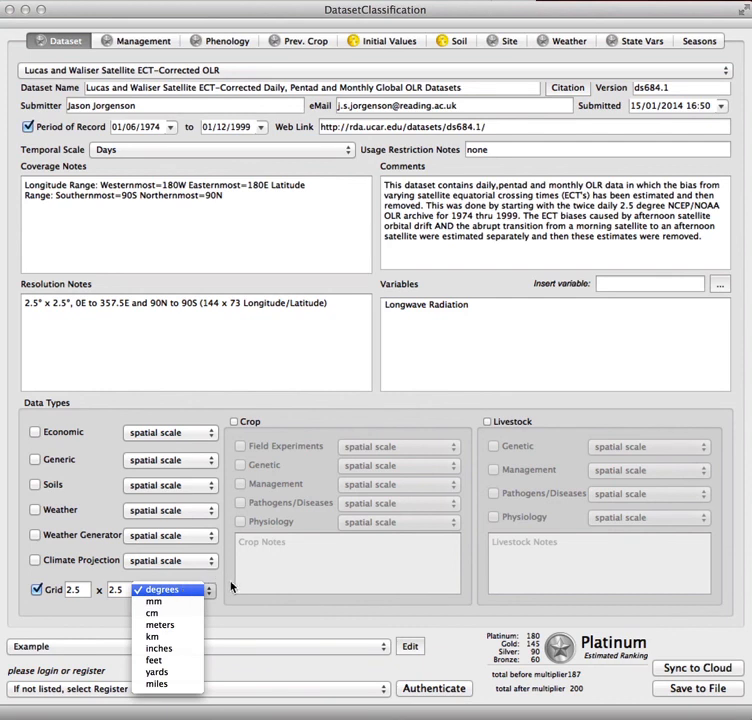
click(232, 583)
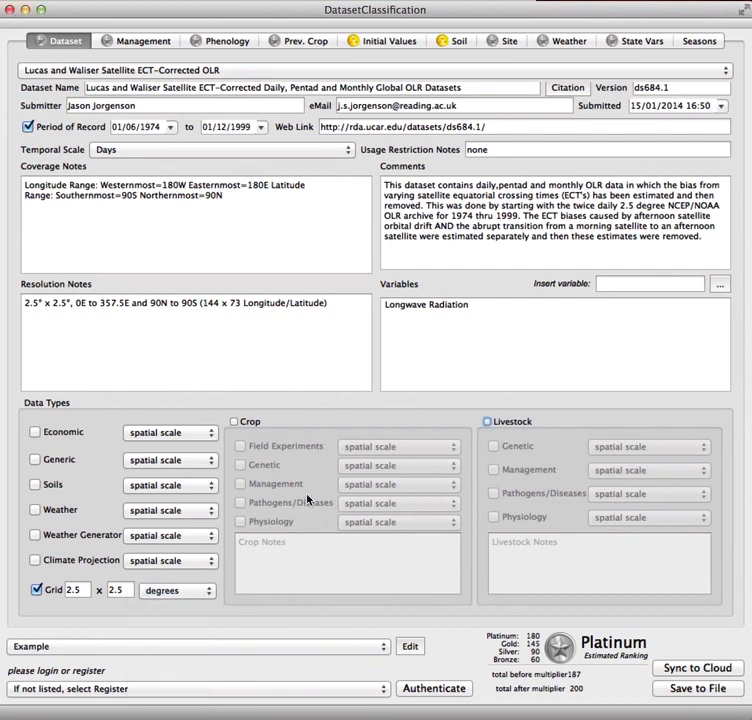
click(245, 654)
click(247, 655)
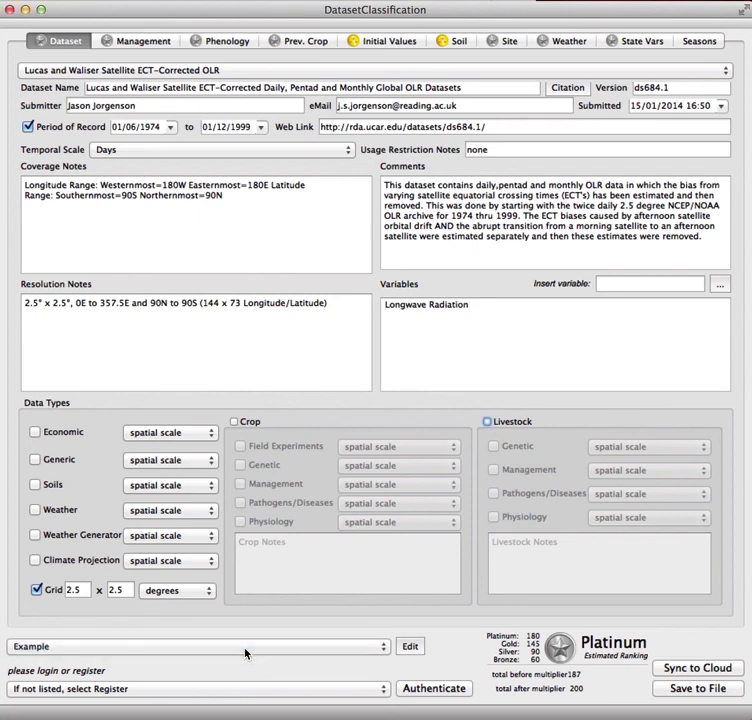